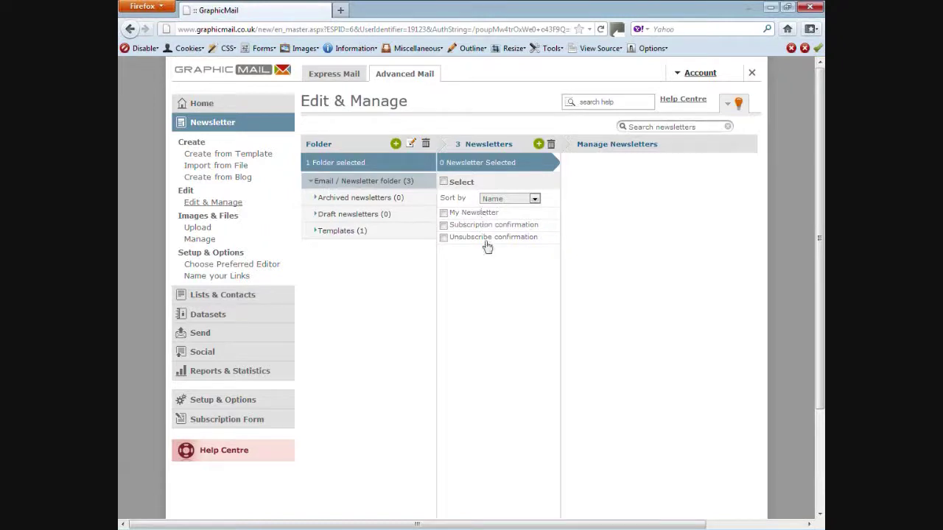
# - Select Test Newsletter in the Templates folder and preview it
pyautogui.click(364, 235)
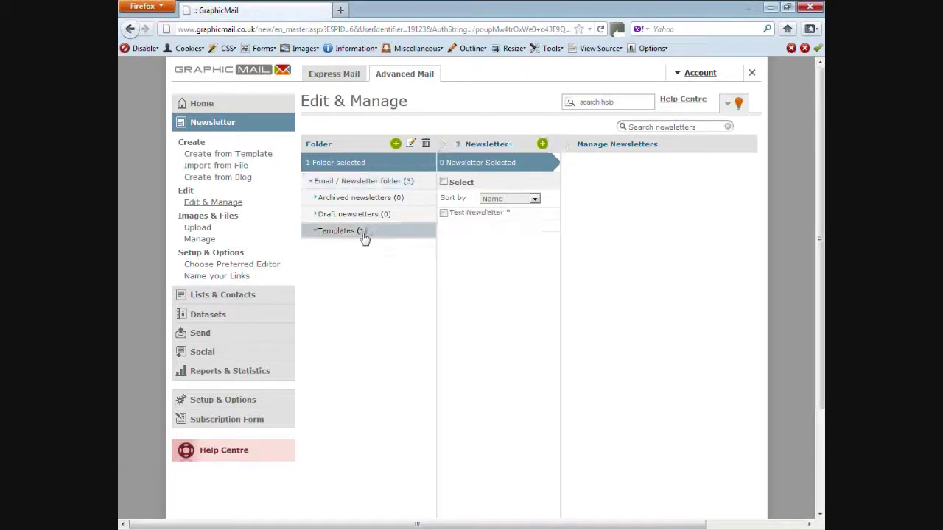
pyautogui.click(473, 218)
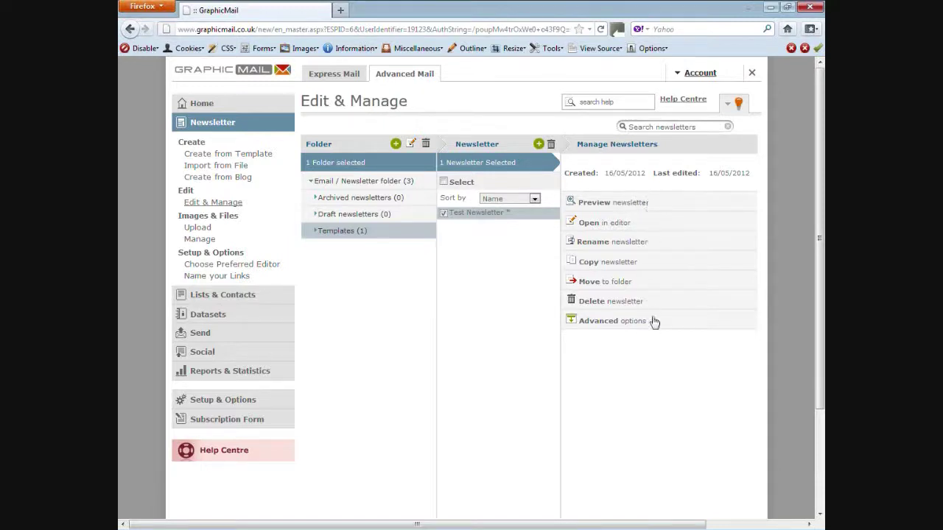
pyautogui.click(640, 206)
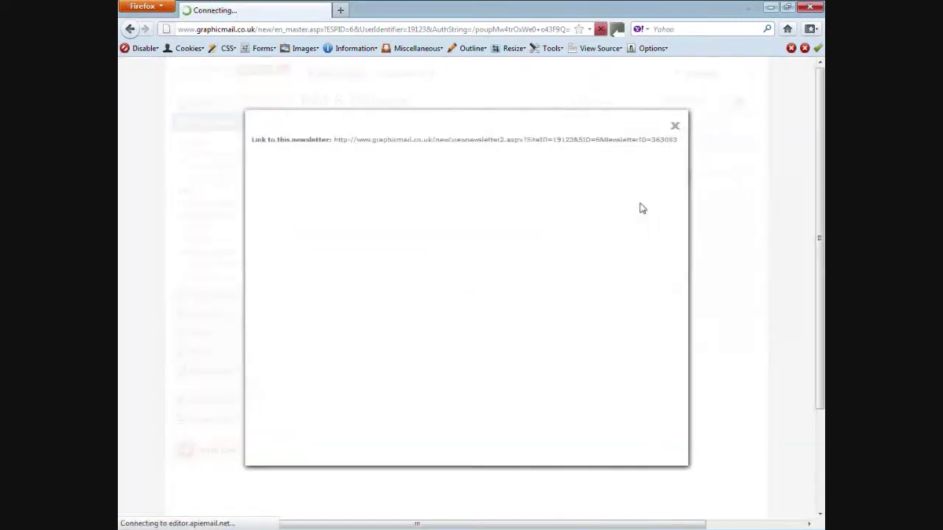
pyautogui.moveTo(678, 183)
pyautogui.mouseDown()
pyautogui.moveTo(683, 331)
pyautogui.moveTo(680, 181)
pyautogui.mouseUp()
pyautogui.click(676, 126)
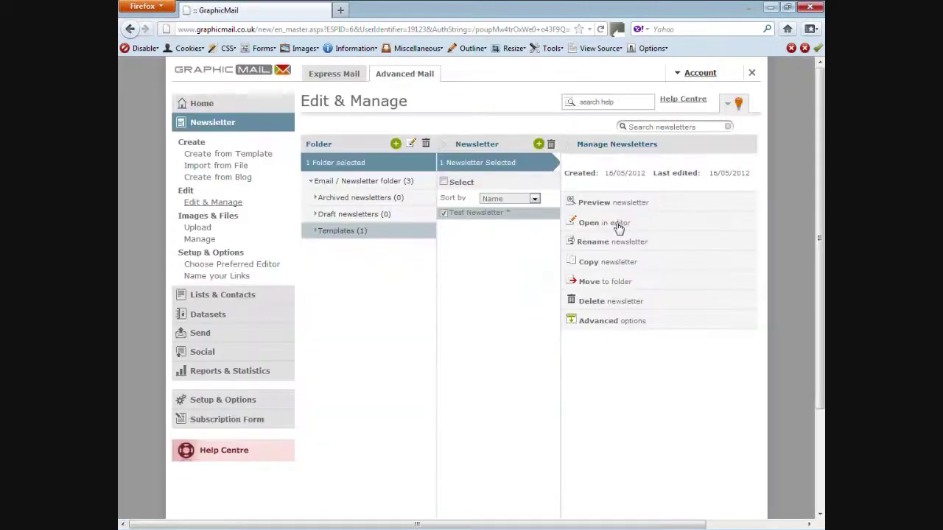
# - Review the newsletter's editor and advanced options, including the email snippet settings
pyautogui.click(621, 225)
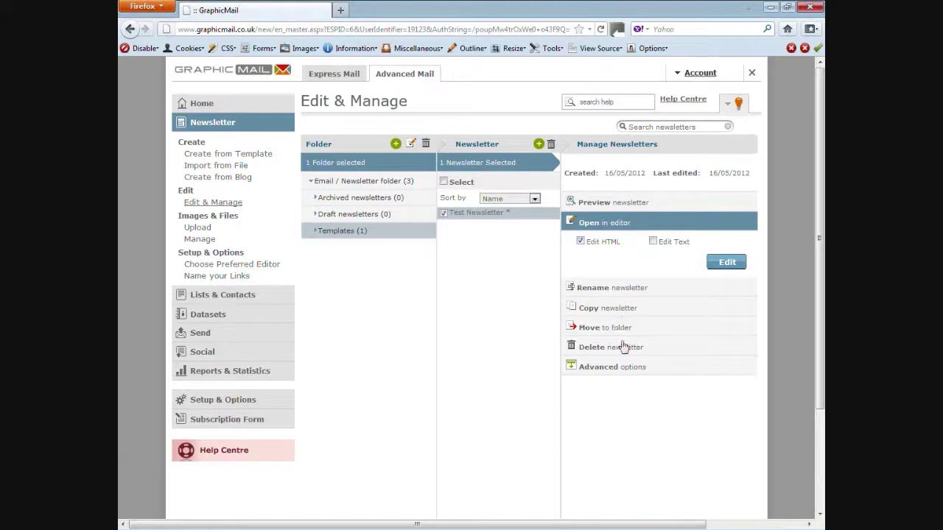
pyautogui.click(655, 374)
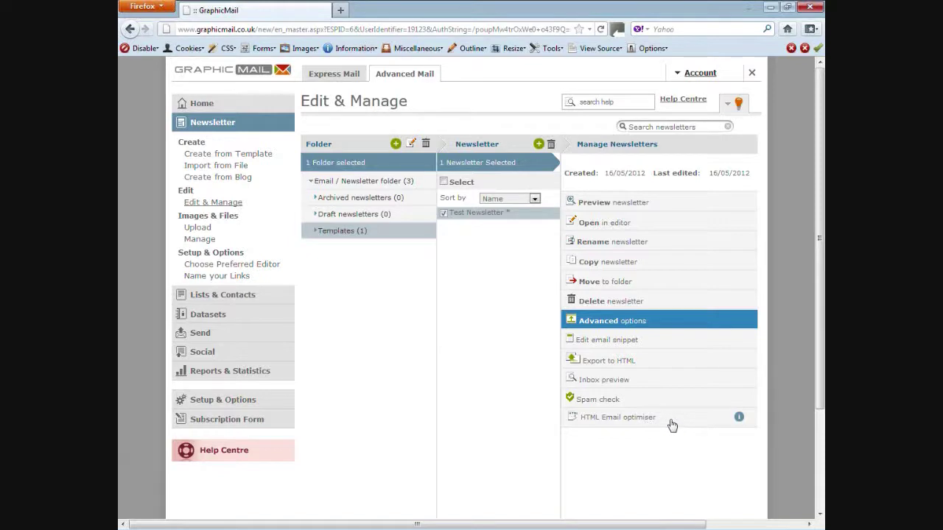
pyautogui.click(645, 342)
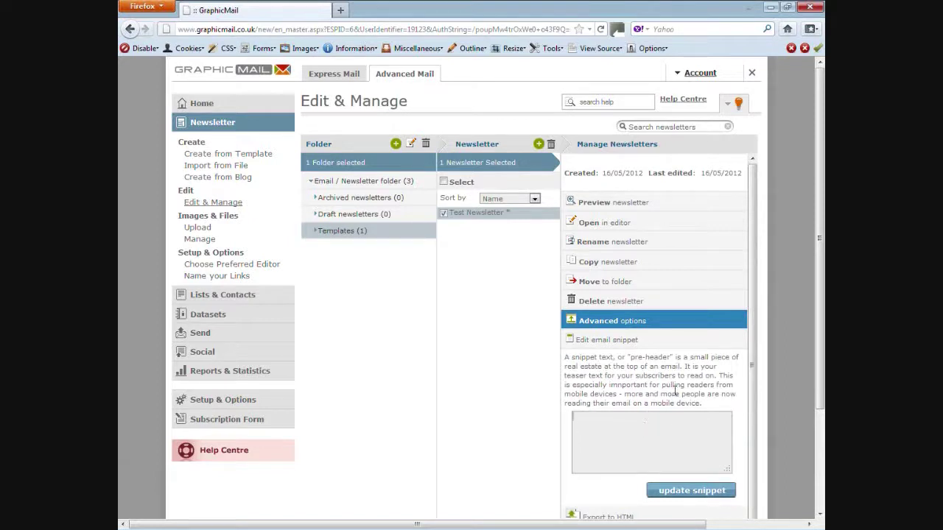
pyautogui.click(646, 343)
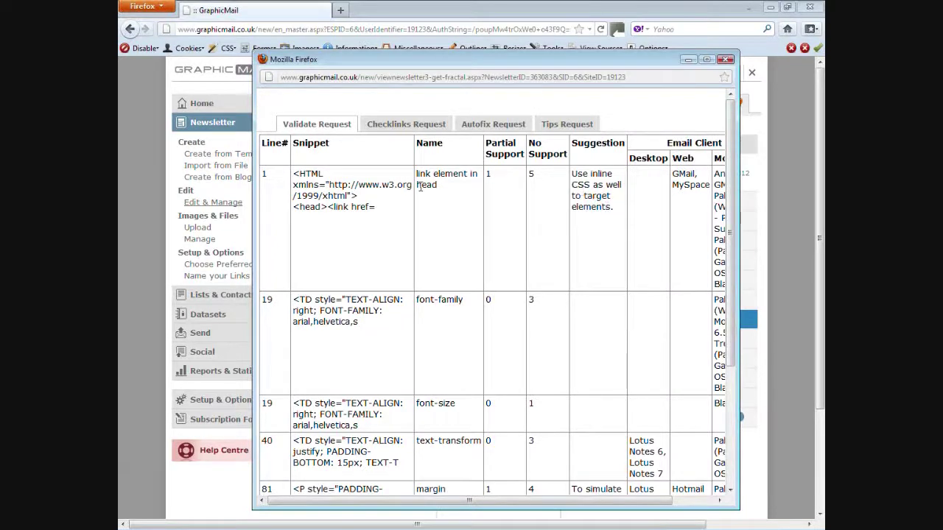
# - Examine the HTML Email optimiser's validation issues, link check, autofix suggestions and tips for the newsletter
pyautogui.moveTo(571, 174); pyautogui.dragTo(621, 224)
pyautogui.click(621, 224)
pyautogui.scroll(-3, 619, 218)
pyautogui.scroll(3, 608, 235)
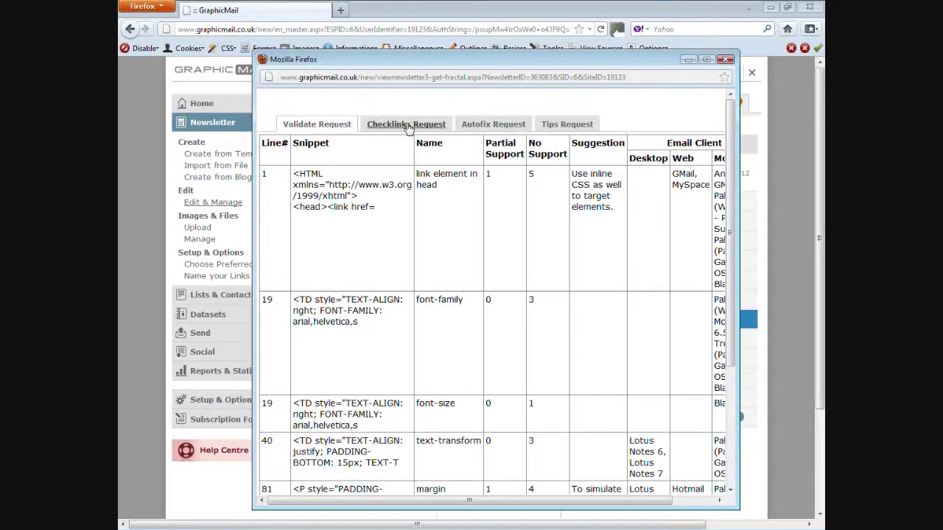
pyautogui.click(408, 127)
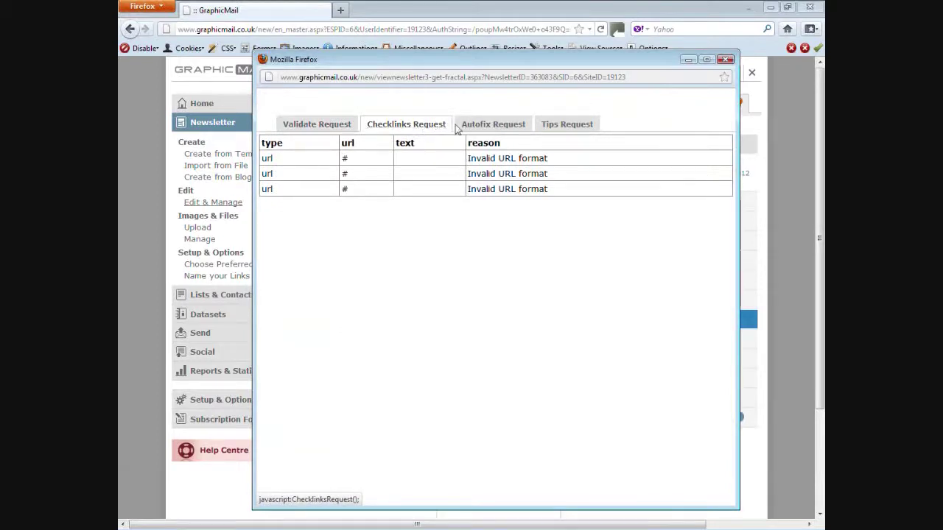
pyautogui.click(480, 126)
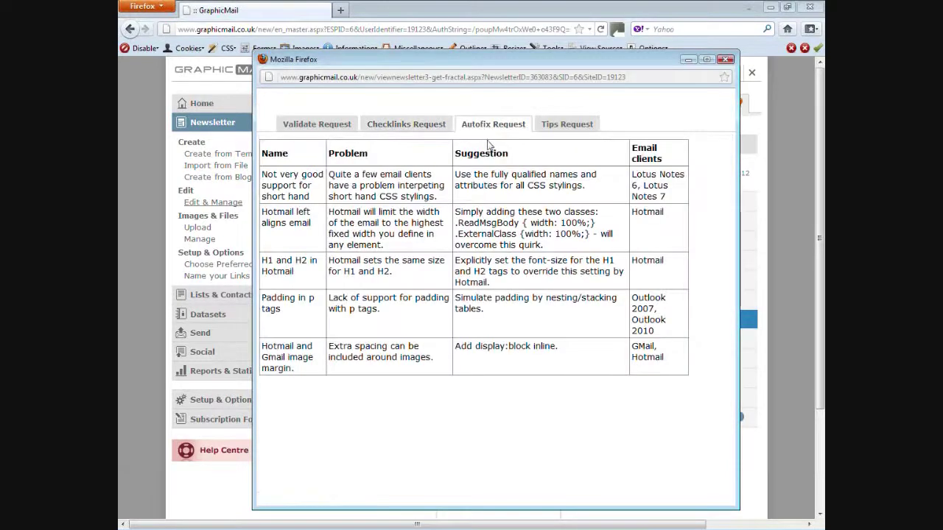
pyautogui.click(568, 127)
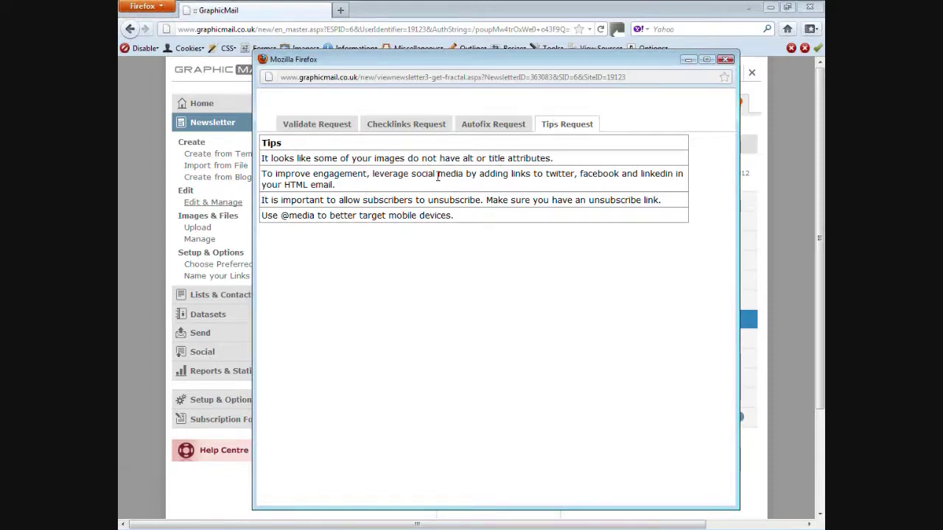
pyautogui.moveTo(411, 175); pyautogui.dragTo(467, 175)
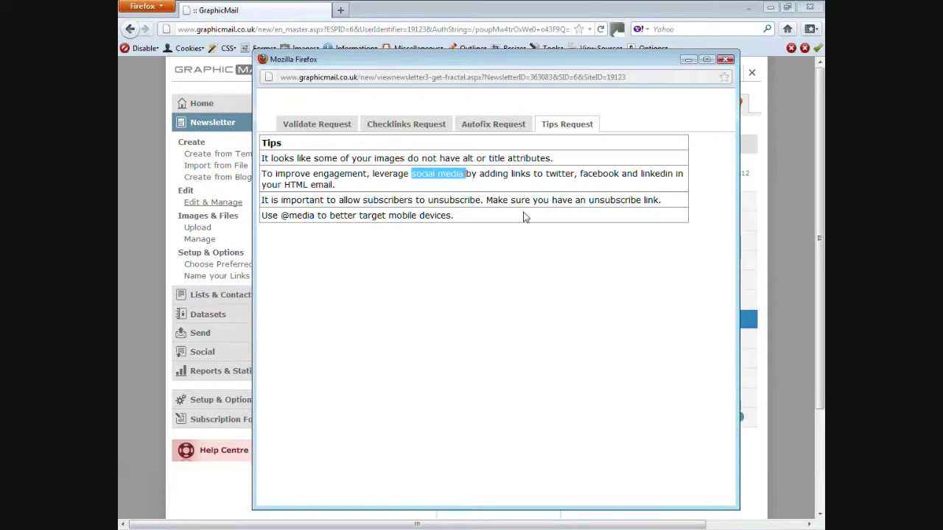
pyautogui.click(725, 60)
# - Open Test Newsletter for HTML editing and replace the sample paragraph under the green heading with "Example Text"
pyautogui.click(615, 223)
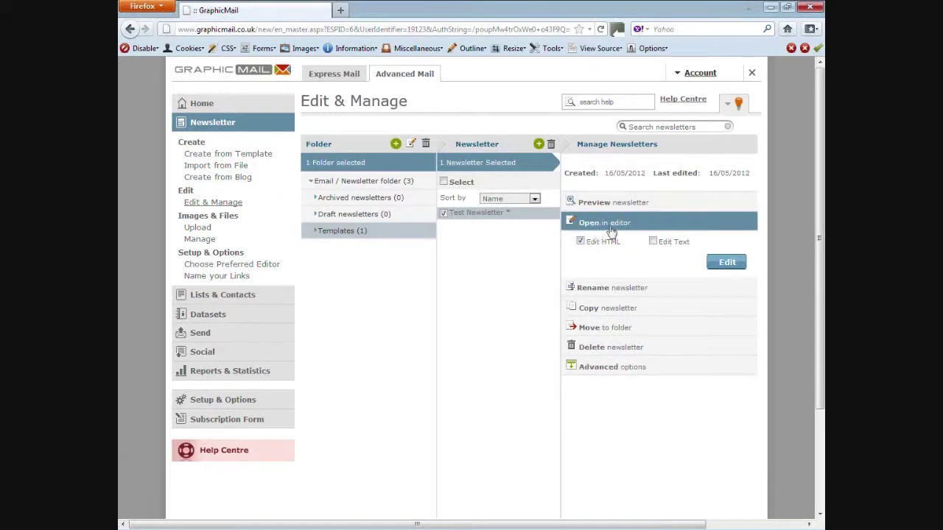
pyautogui.click(727, 264)
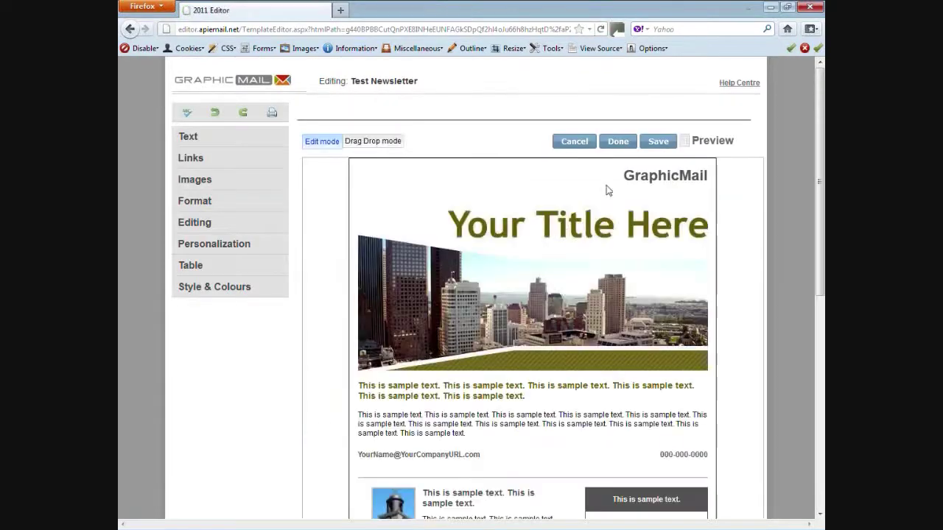
pyautogui.scroll(-3, 611, 243)
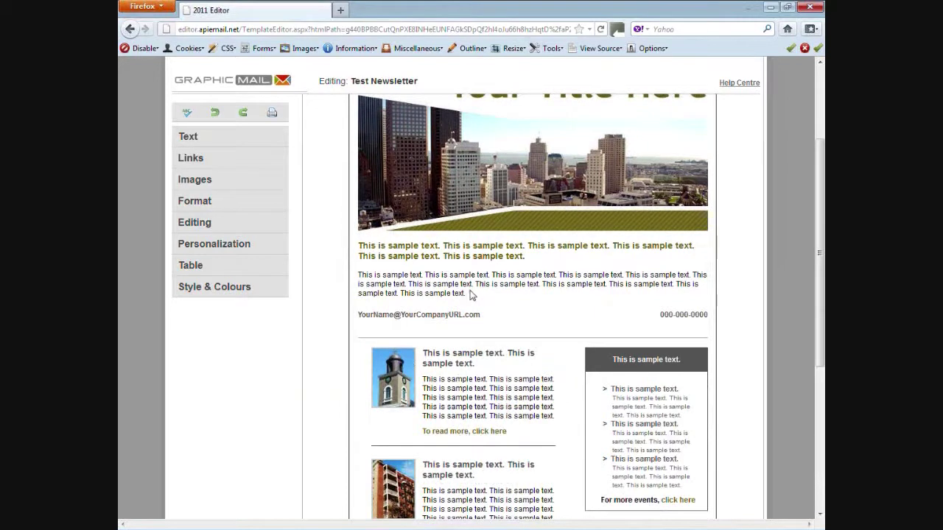
pyautogui.moveTo(471, 294); pyautogui.dragTo(359, 274)
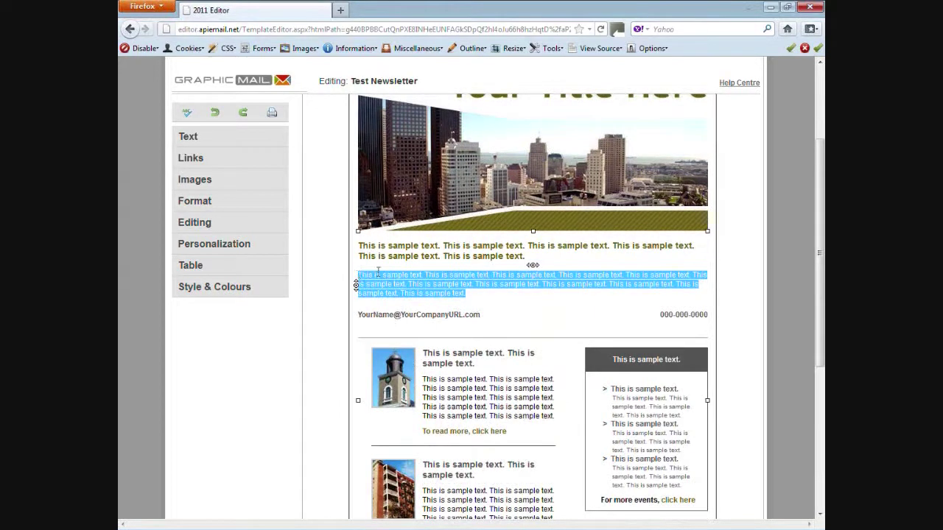
pyautogui.write('Example Text')
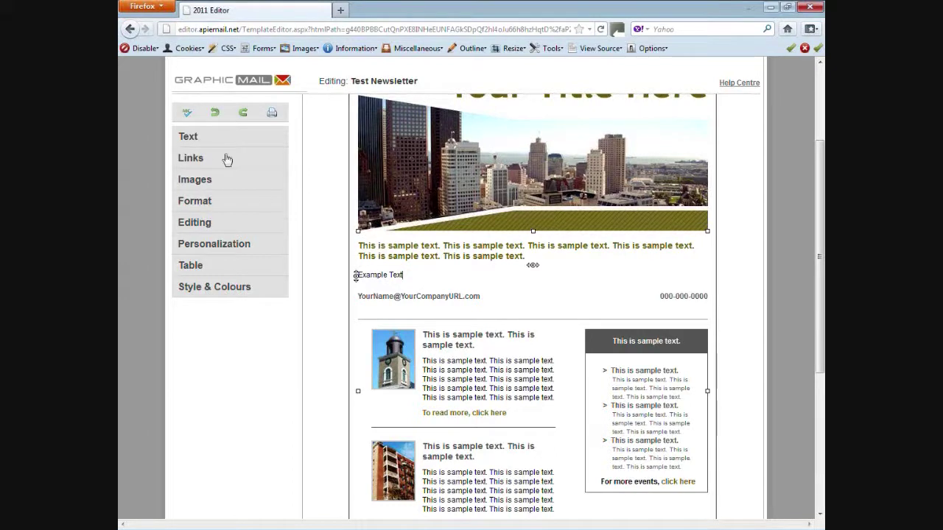
# - Examine the Text, Links, Images, Format, Editing and Personalization tools, briefly showing and hiding the layout grids
pyautogui.click(207, 140)
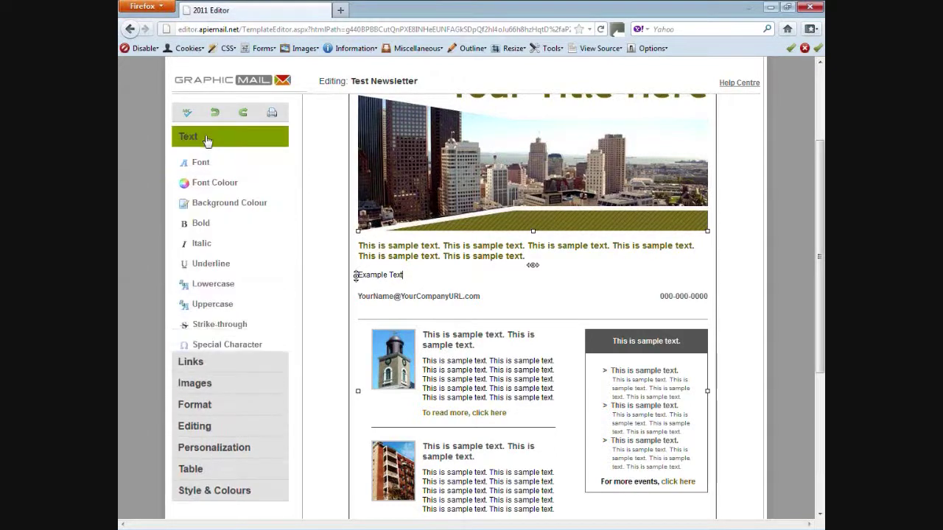
pyautogui.click(207, 140)
pyautogui.click(204, 159)
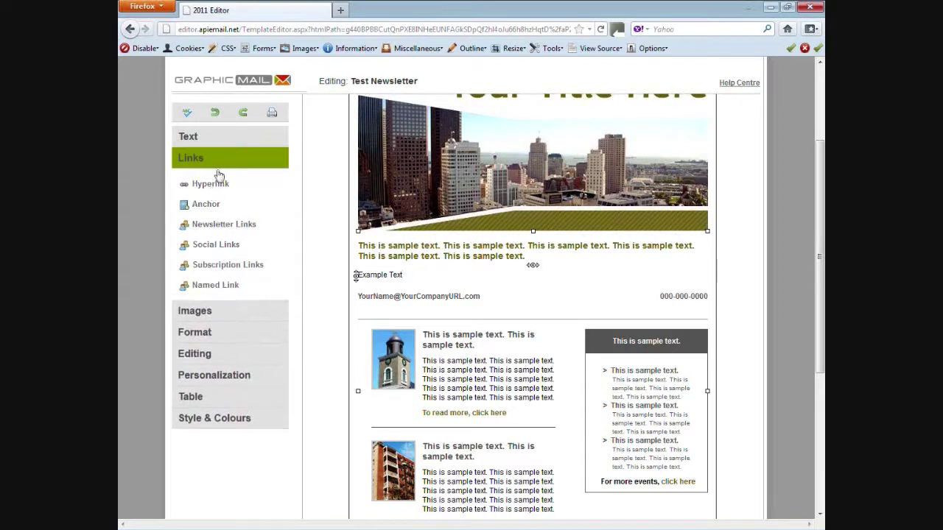
pyautogui.click(221, 161)
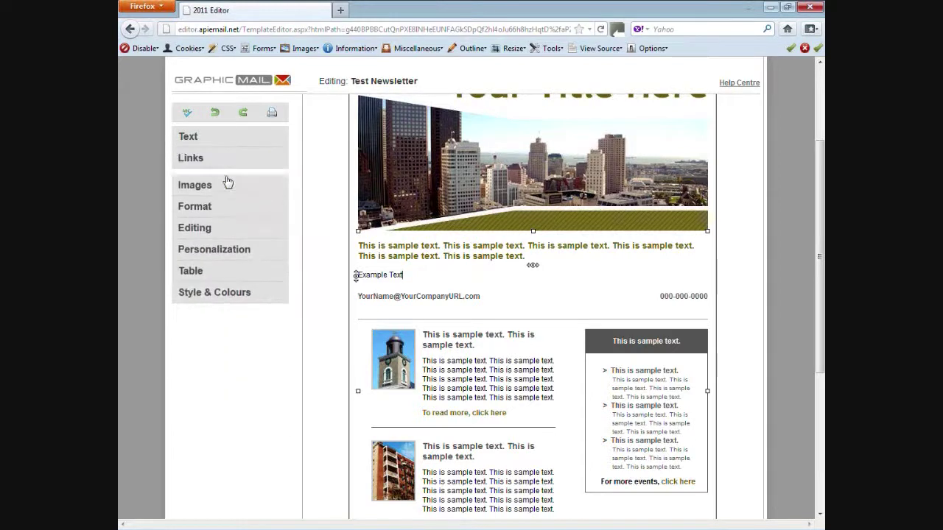
pyautogui.click(226, 181)
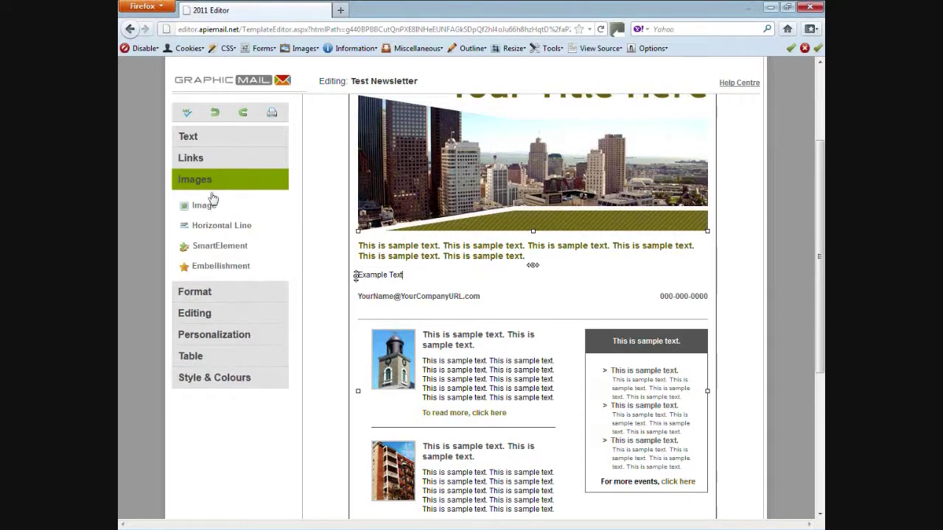
pyautogui.click(211, 182)
pyautogui.click(219, 203)
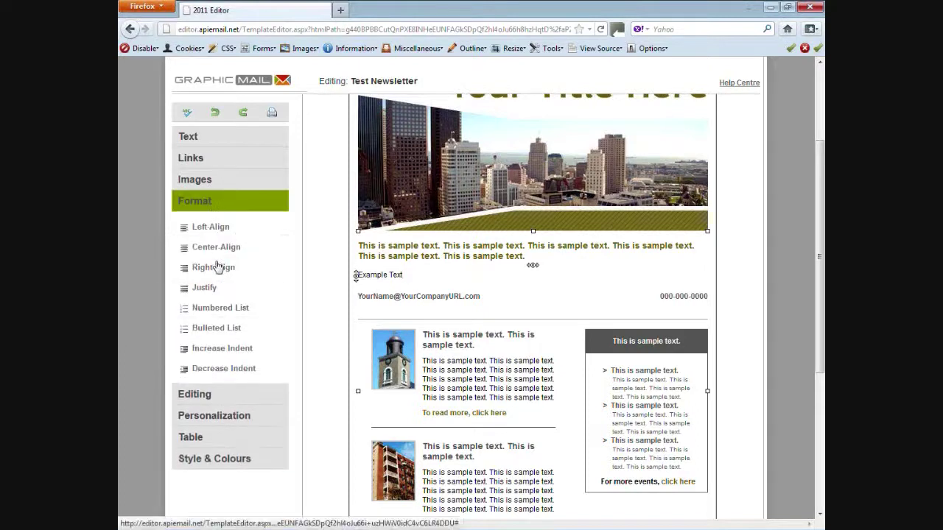
pyautogui.click(221, 205)
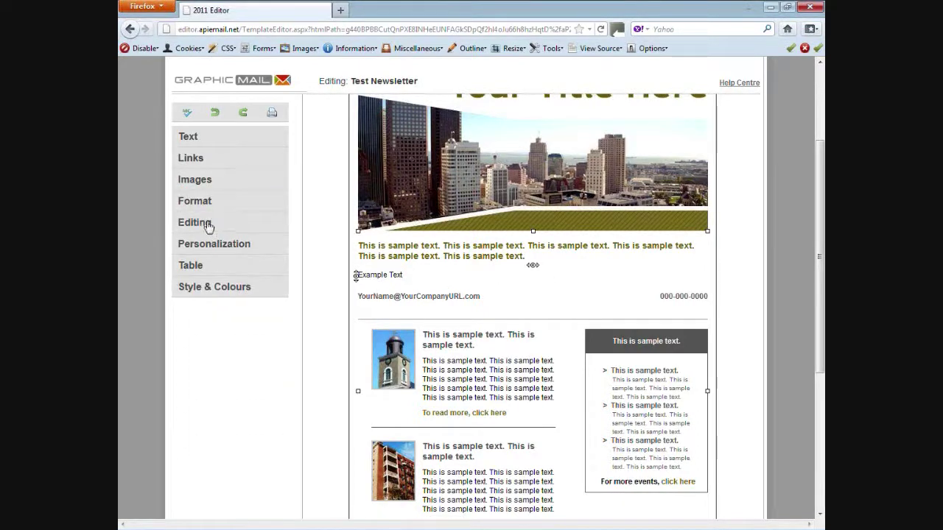
pyautogui.click(207, 225)
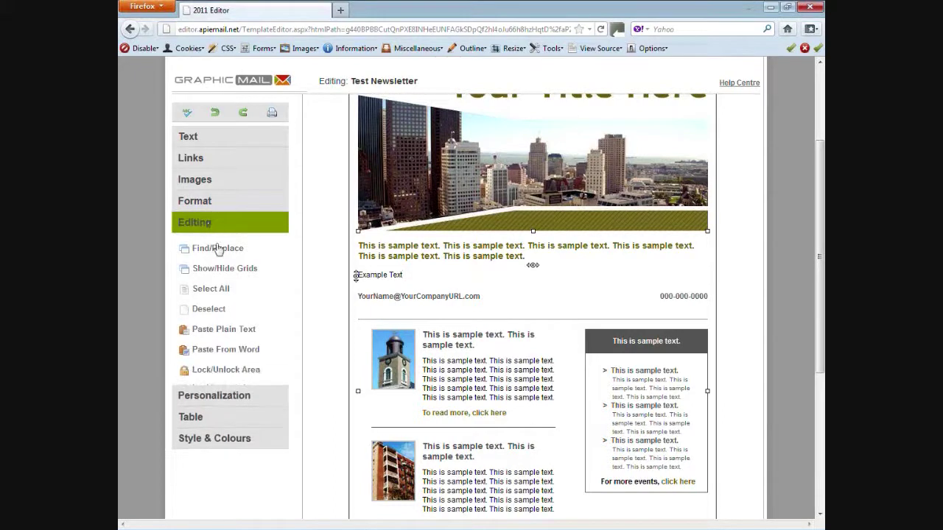
pyautogui.click(226, 269)
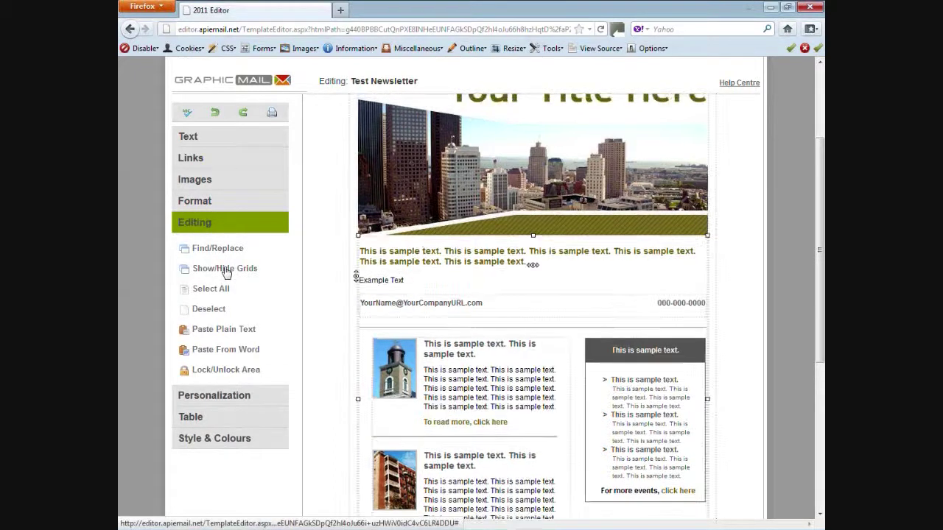
pyautogui.click(224, 270)
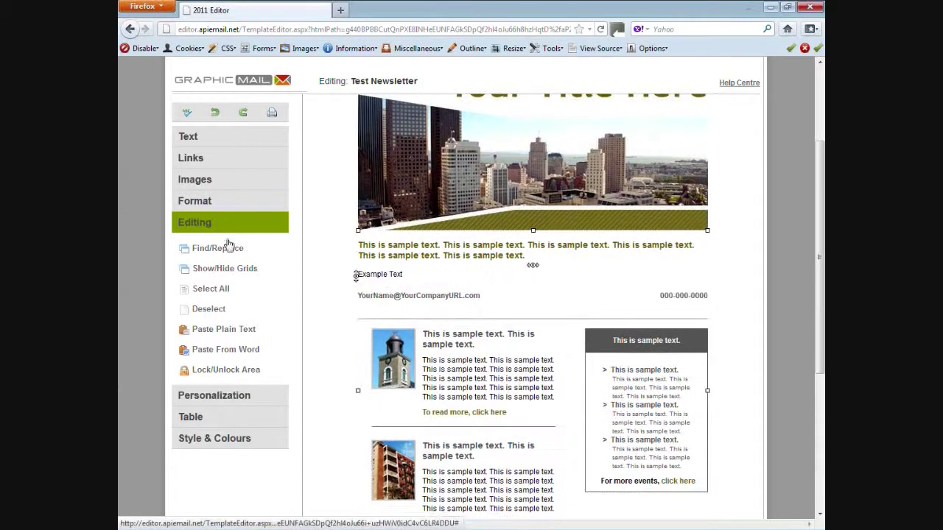
pyautogui.click(237, 397)
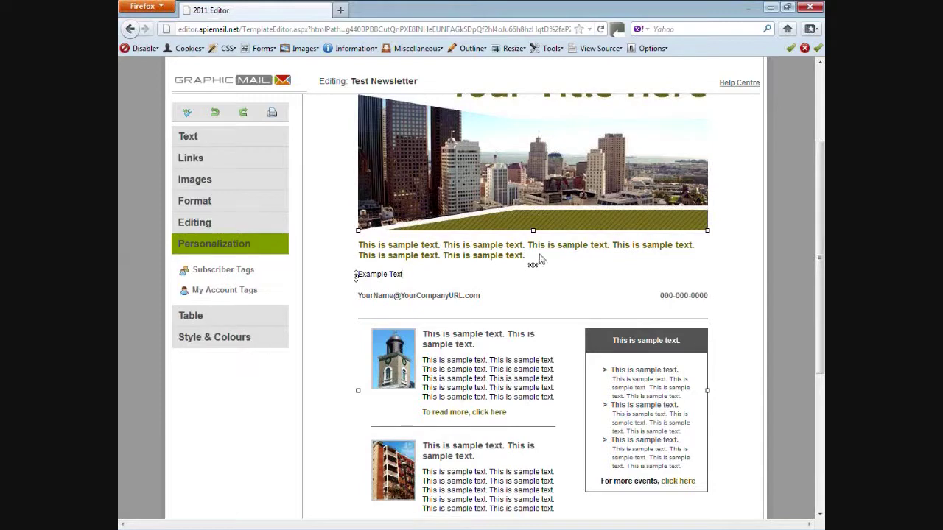
# - Open the newsletter's header image for editing and inspect its title, picture and layers
pyautogui.scroll(3, 551, 272)
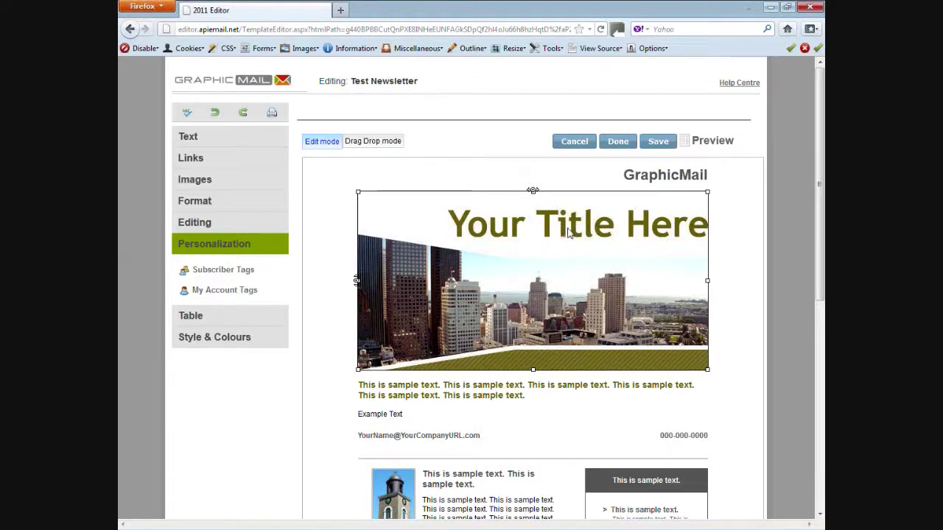
pyautogui.doubleClick(588, 280)
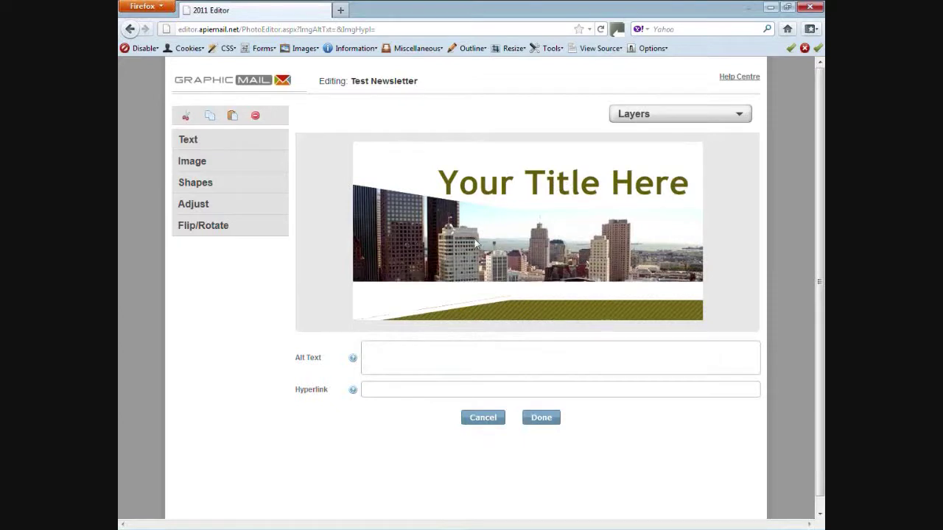
pyautogui.click(479, 190)
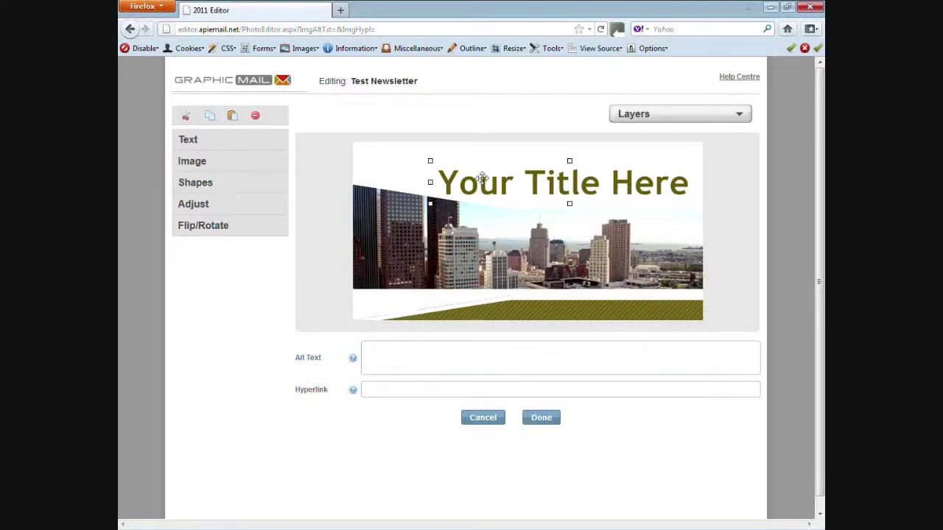
pyautogui.click(420, 236)
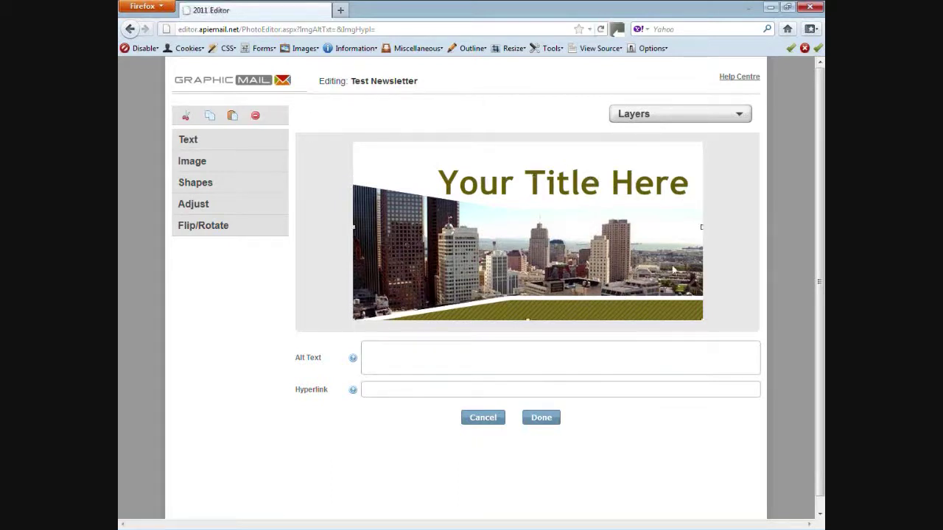
pyautogui.click(744, 120)
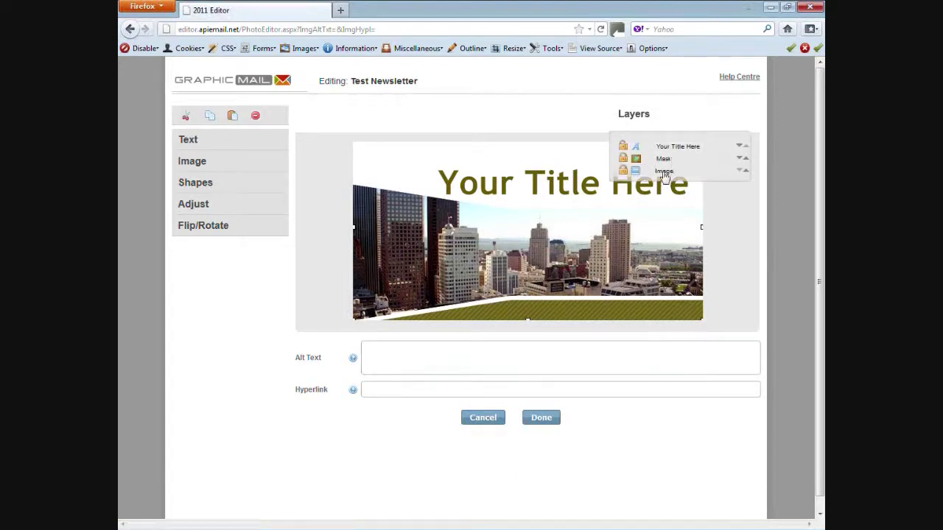
# - Replace the header image's title with "Example" and move it right to above the right half of the skyline
pyautogui.click(484, 183)
pyautogui.click(485, 184)
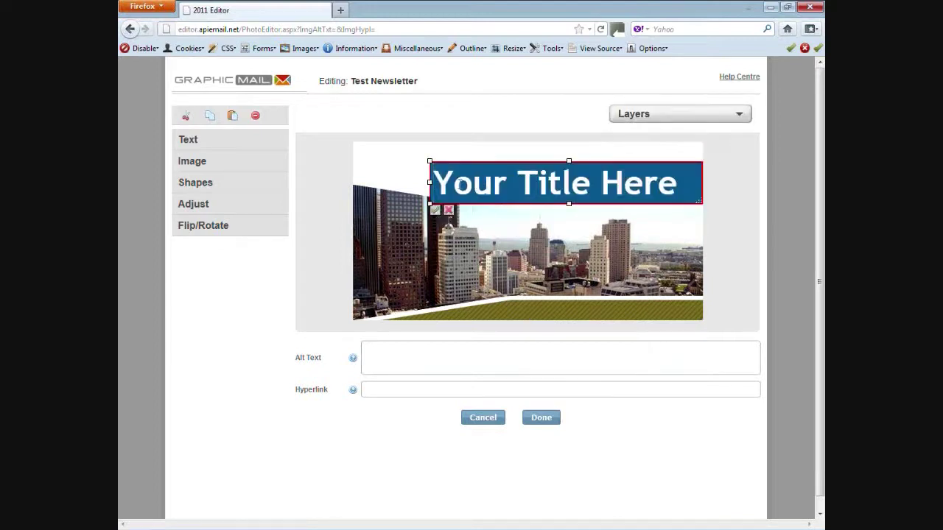
pyautogui.moveTo(431, 183); pyautogui.dragTo(682, 196)
pyautogui.press('BackSpace')
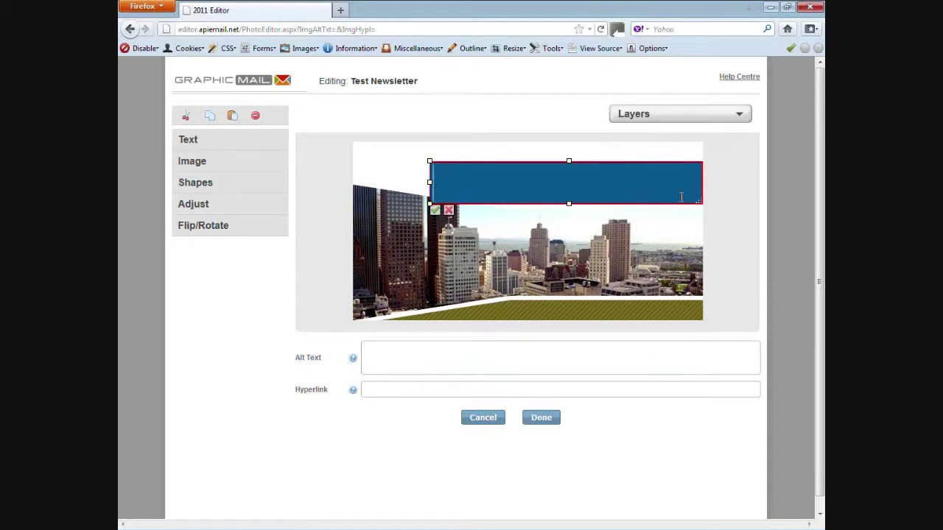
pyautogui.write('Example')
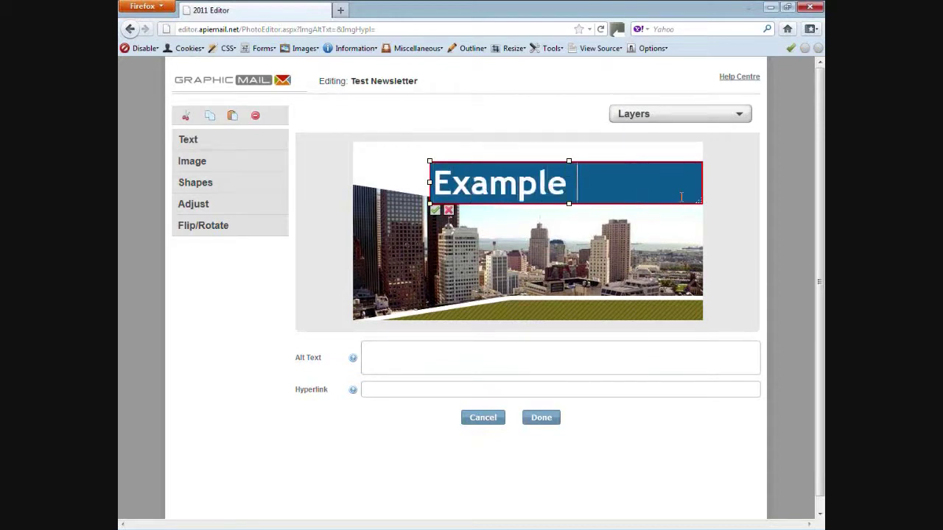
pyautogui.click(434, 212)
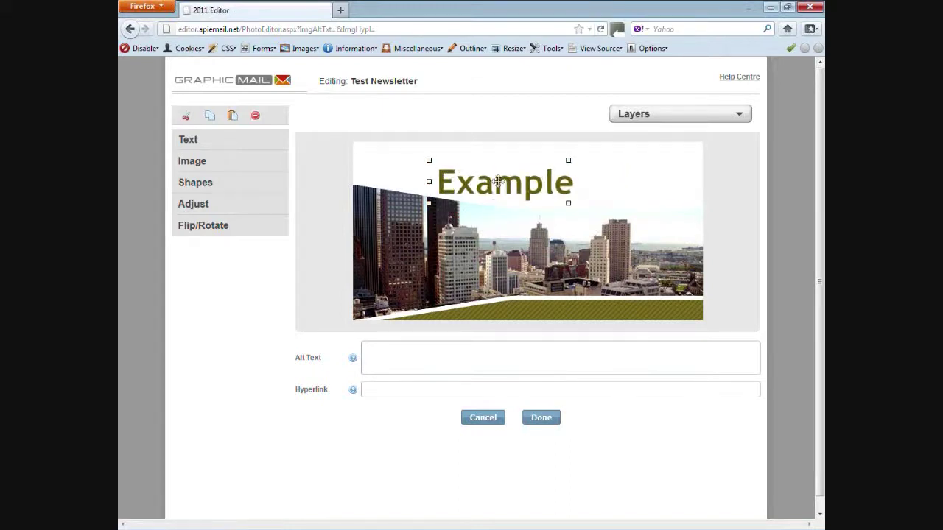
pyautogui.moveTo(495, 185); pyautogui.dragTo(612, 180)
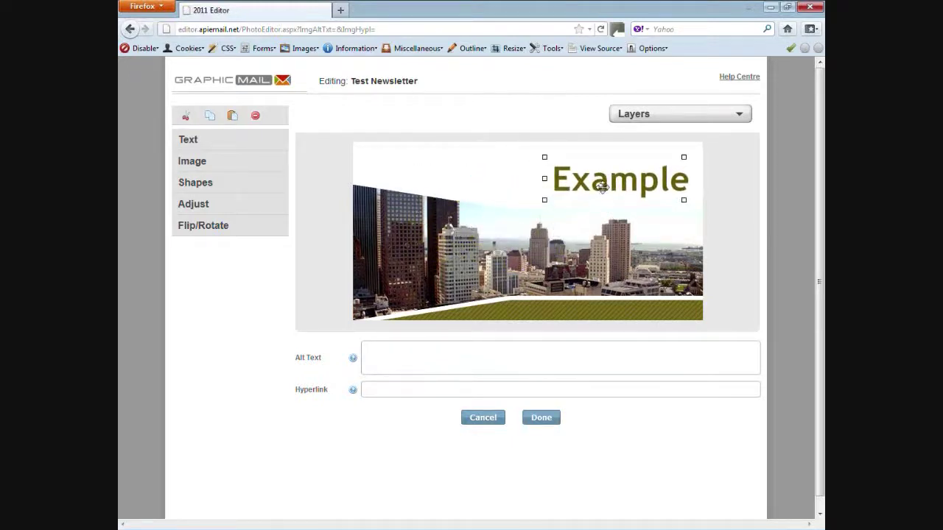
pyautogui.click(575, 271)
pyautogui.click(433, 355)
pyautogui.write('Example')
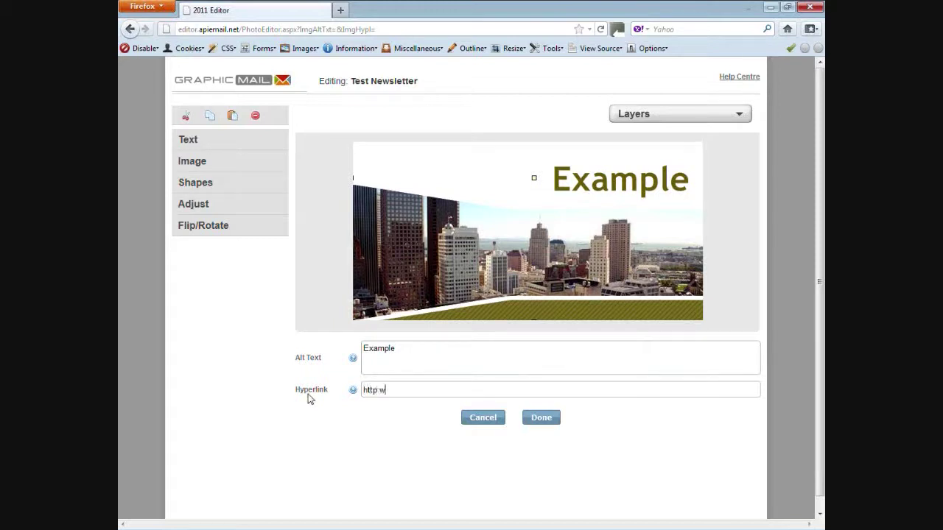
pyautogui.write('//www.yourwebsite.co.uk')
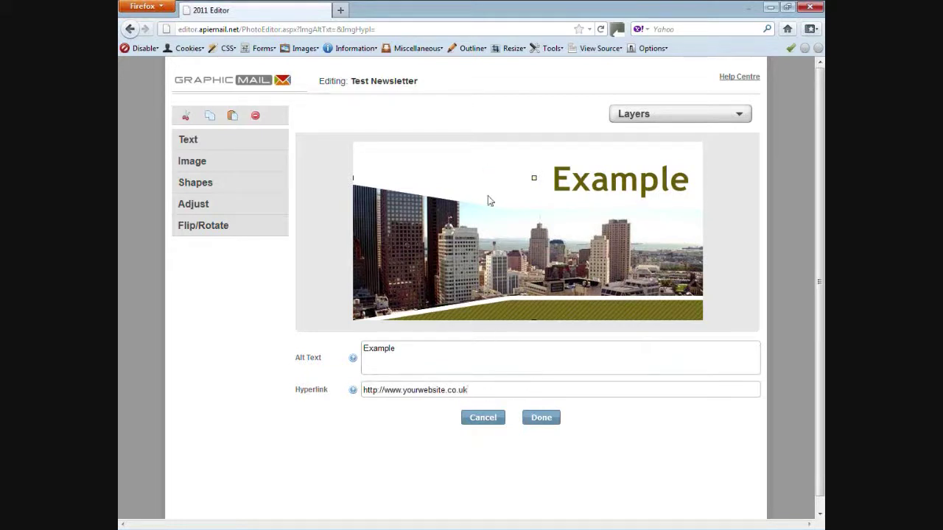
pyautogui.click(543, 418)
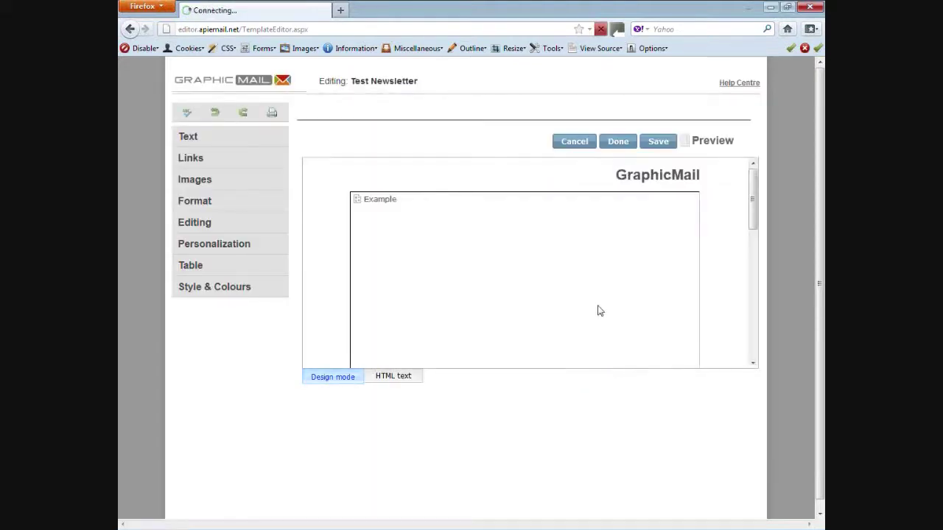
# - Replace the green sample heading below the header image with "Dear"
pyautogui.click(616, 232)
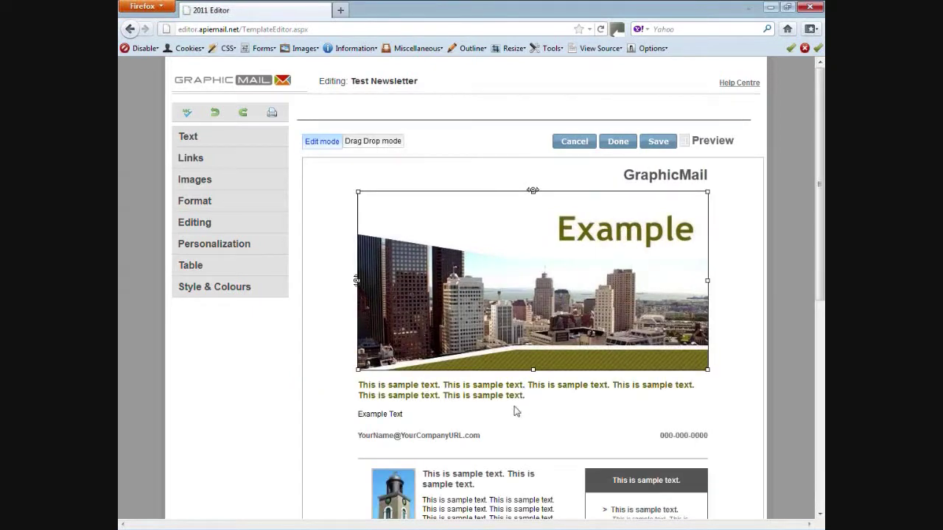
pyautogui.moveTo(526, 397); pyautogui.dragTo(370, 385)
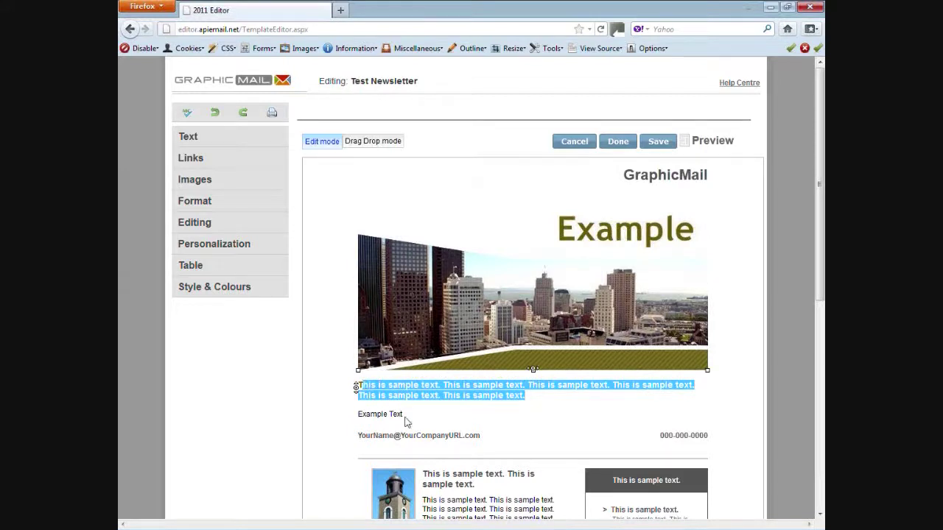
pyautogui.press('Delete')
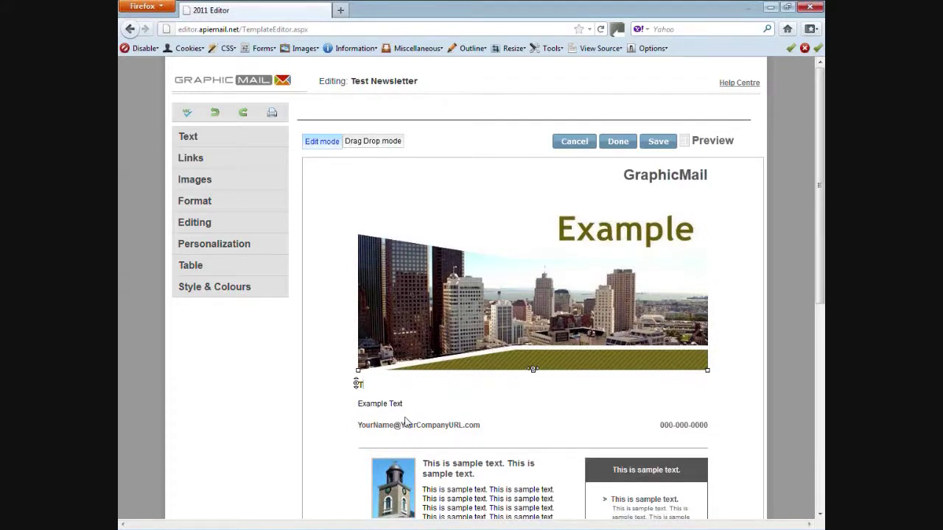
pyautogui.press('Return')
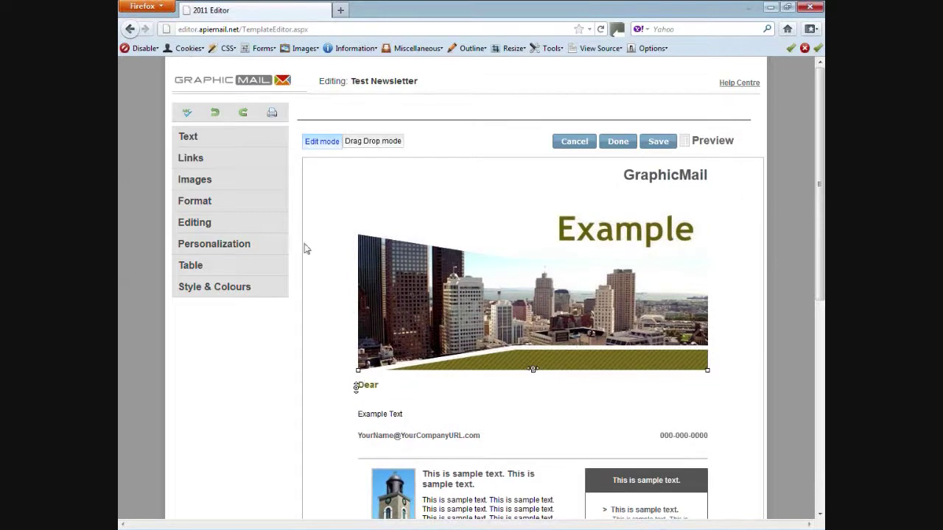
# - Insert the Contacts First Name subscriber tag and a comma after "Dear", and finish editing the newsletter
pyautogui.click(225, 242)
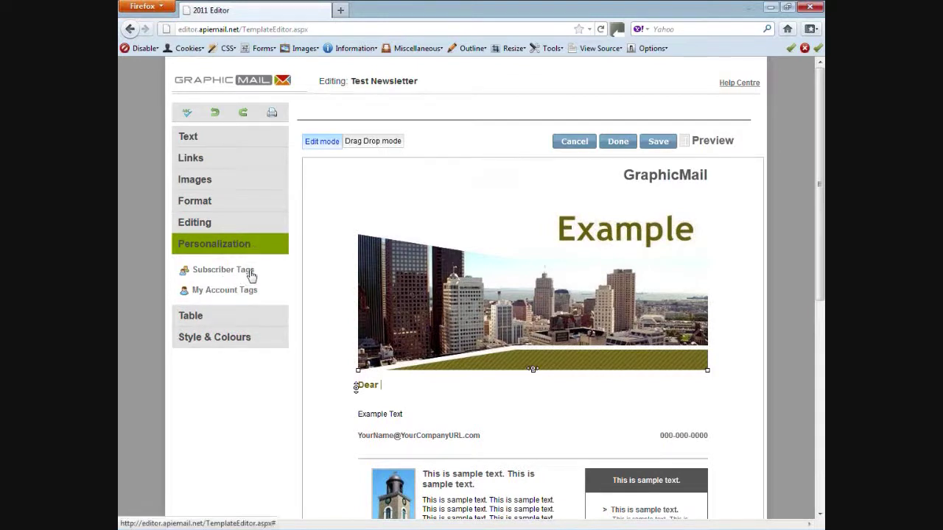
pyautogui.click(250, 271)
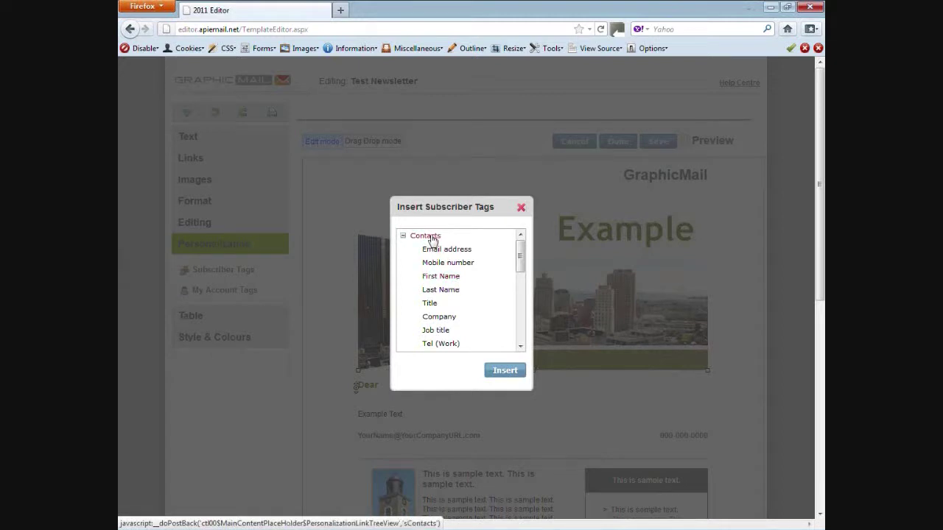
pyautogui.click(458, 277)
pyautogui.click(507, 372)
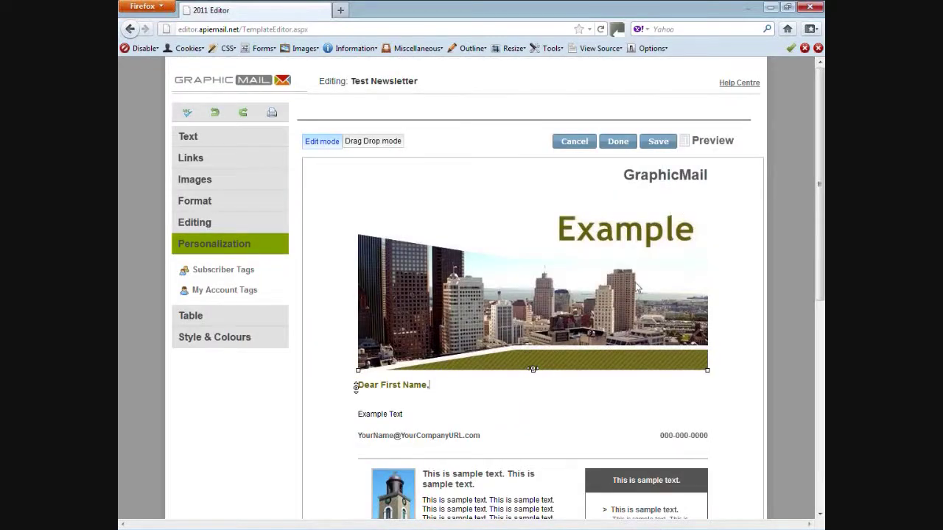
pyautogui.scroll(-3, 617, 361)
pyautogui.scroll(3, 616, 362)
pyautogui.click(617, 143)
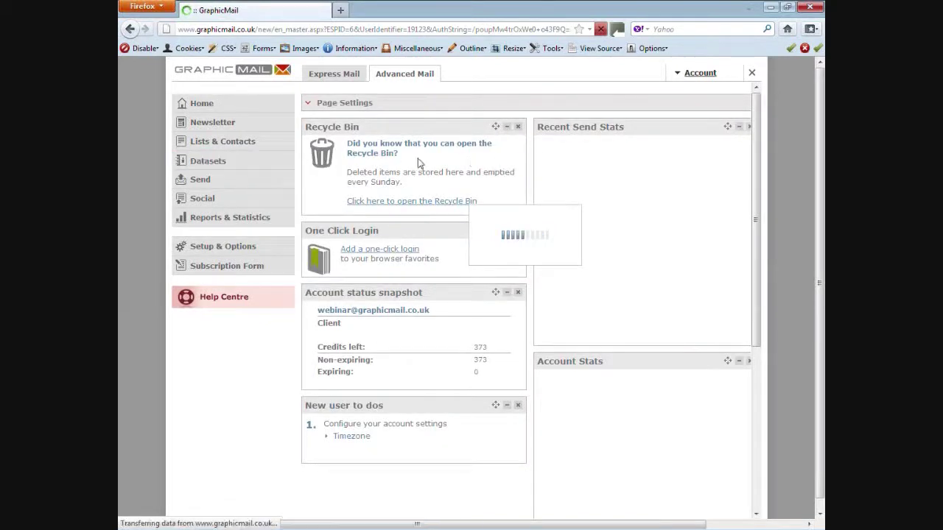
# - Open the send preview of Test Newsletter and check the personalised greeting below the header image
pyautogui.click(233, 183)
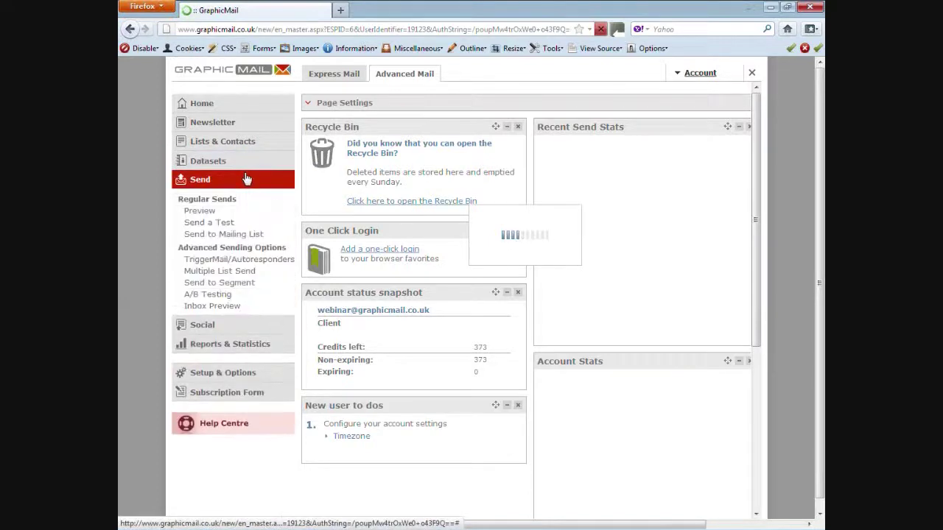
pyautogui.click(210, 214)
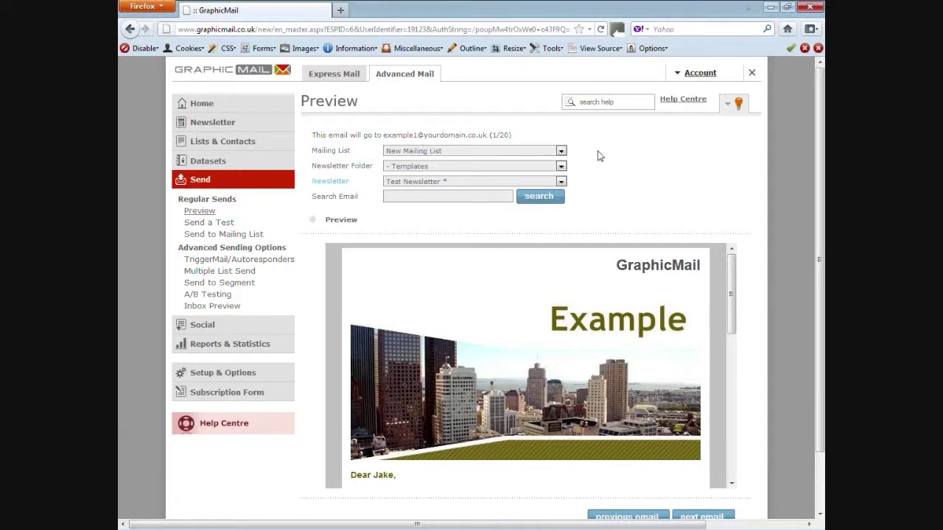
pyautogui.scroll(-2, 638, 156)
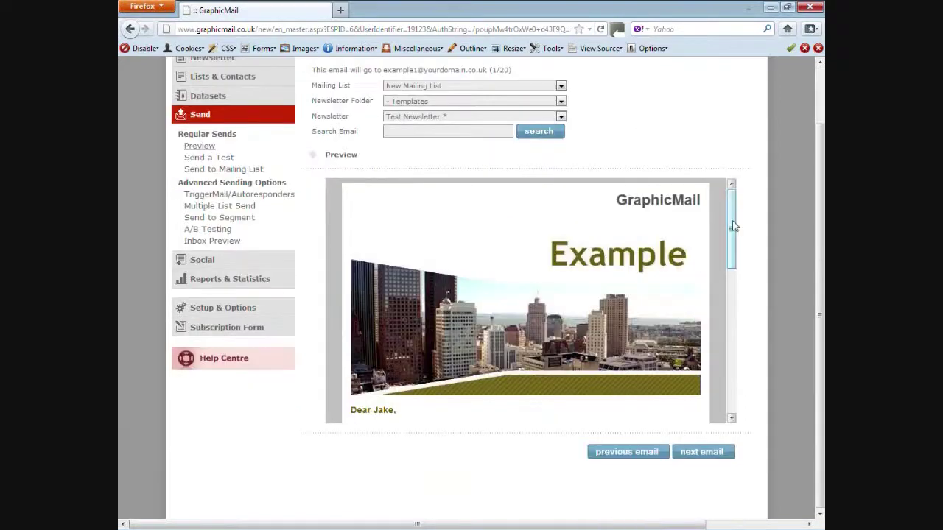
pyautogui.moveTo(732, 226); pyautogui.dragTo(734, 251)
pyautogui.moveTo(350, 343); pyautogui.dragTo(402, 345)
pyautogui.click(404, 346)
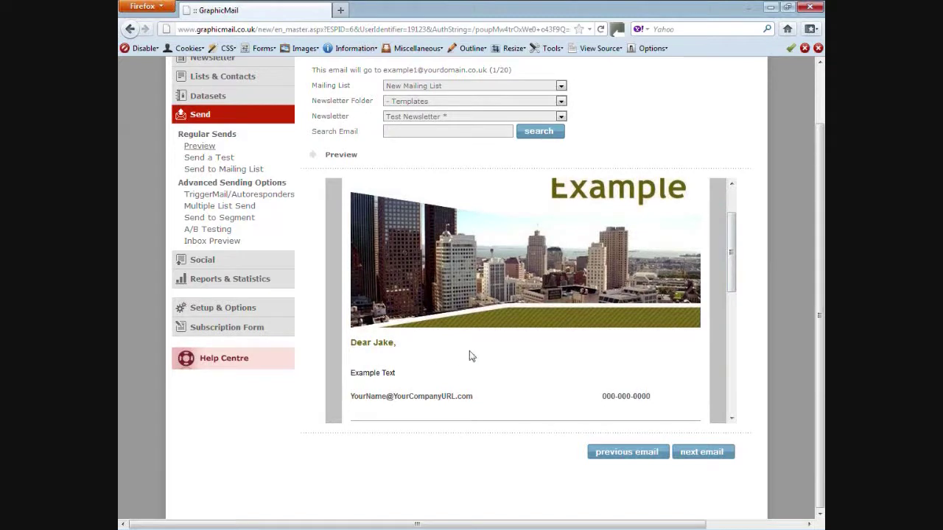
pyautogui.scroll(4, 466, 358)
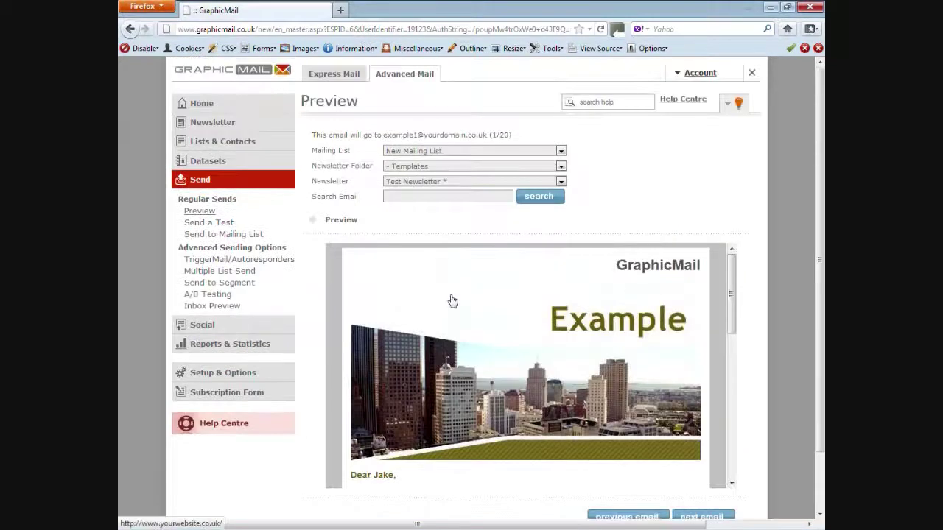
# - Search the preview for another New Mailing List subscriber, reusing the displayed recipient's email with its number changed to 3
pyautogui.moveTo(385, 135); pyautogui.dragTo(479, 135)
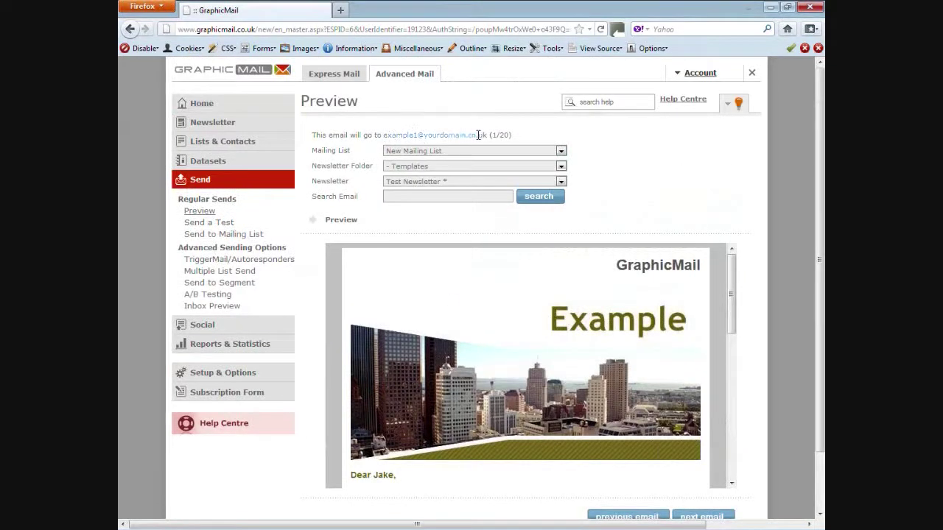
pyautogui.rightClick(478, 137)
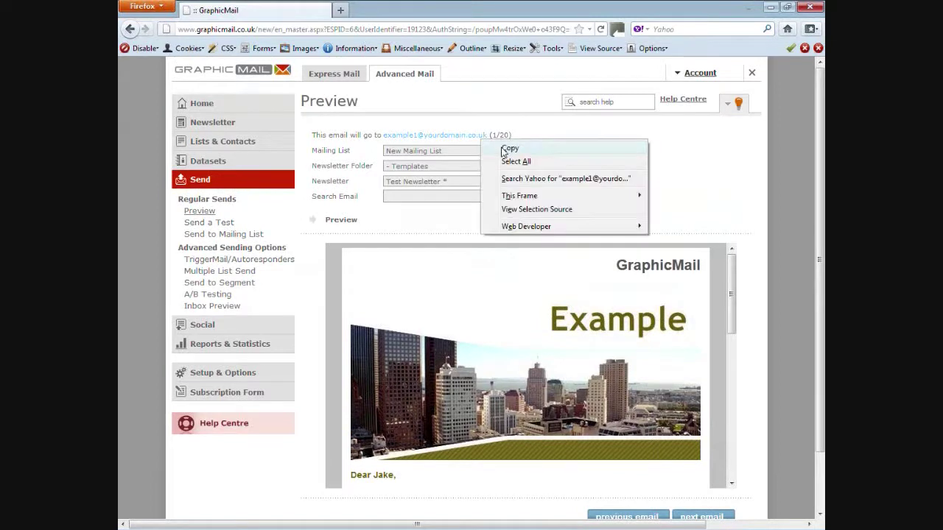
pyautogui.click(501, 148)
pyautogui.click(423, 196)
pyautogui.rightClick(425, 197)
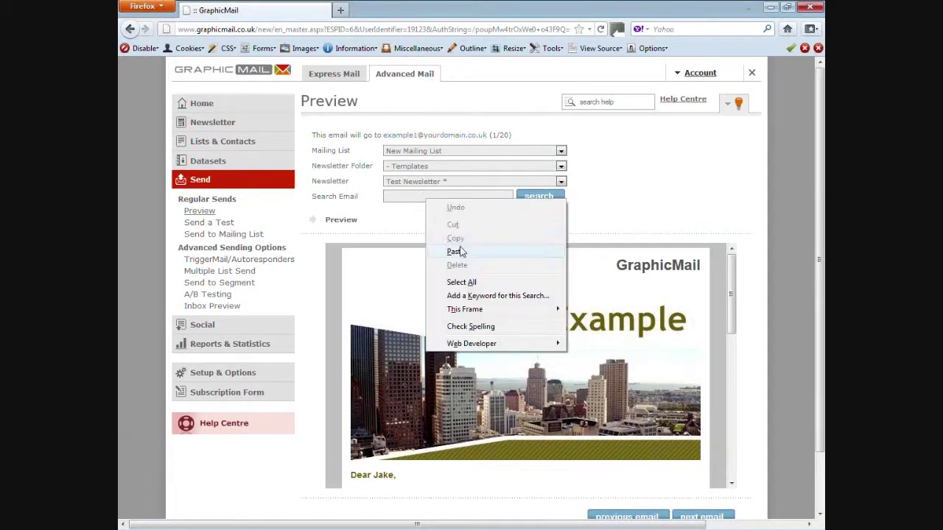
pyautogui.click(464, 248)
pyautogui.press('BackSpace')
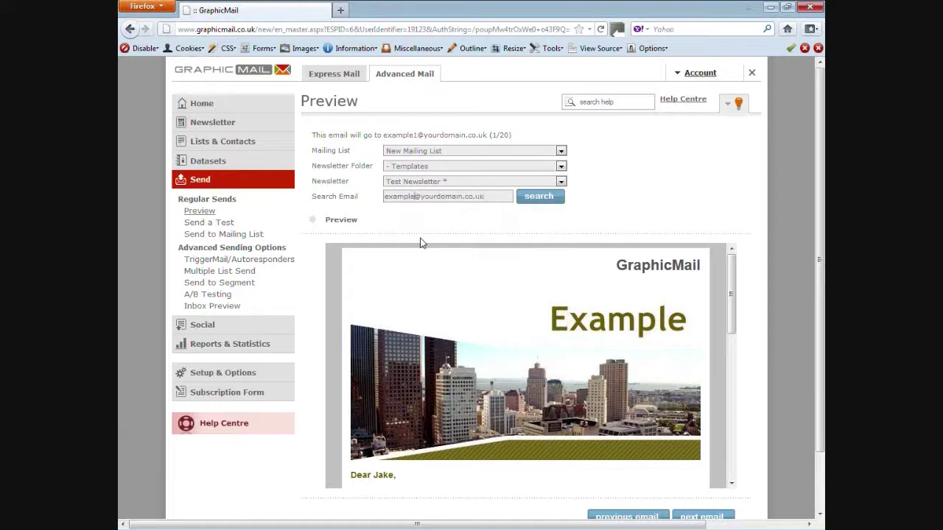
pyautogui.write('3')
pyautogui.click(544, 201)
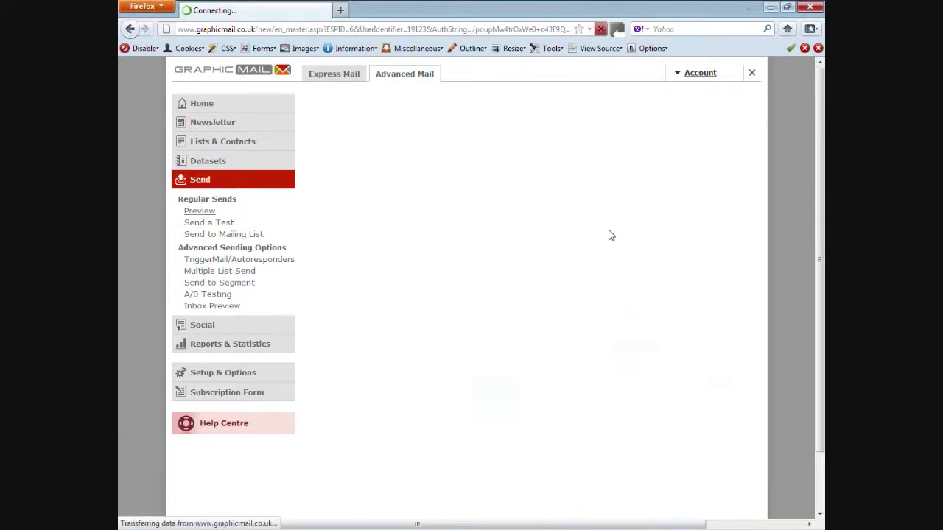
# - Check the personalised first name in the greeting of the searched subscriber's preview
pyautogui.scroll(-3, 641, 261)
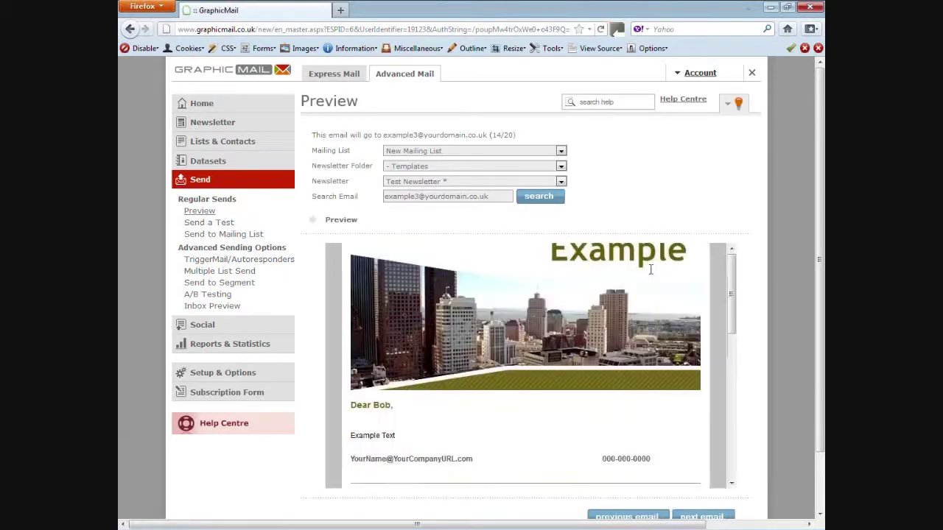
pyautogui.doubleClick(375, 335)
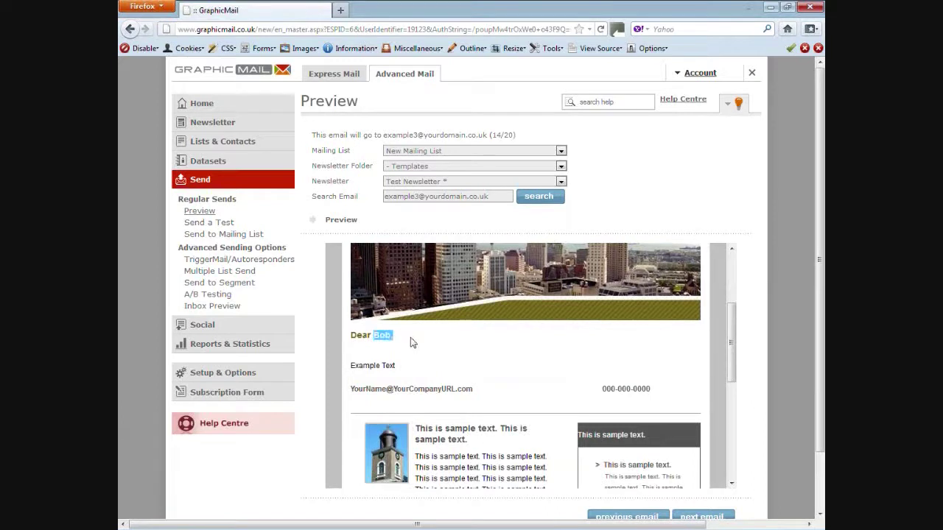
pyautogui.click(411, 342)
pyautogui.scroll(3, 516, 328)
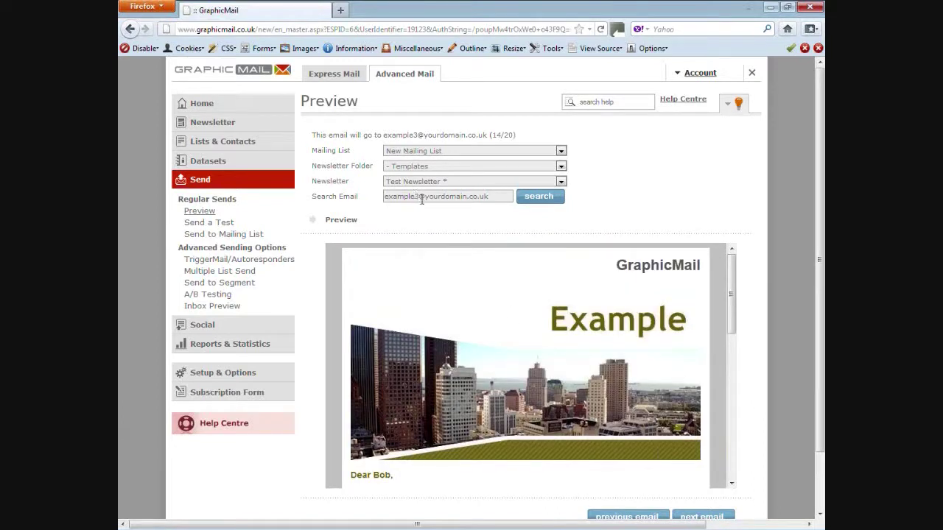
# - Preview the newsletter's greeting for My Mailing List, and switch the preview back to New Mailing List
pyautogui.click(449, 151)
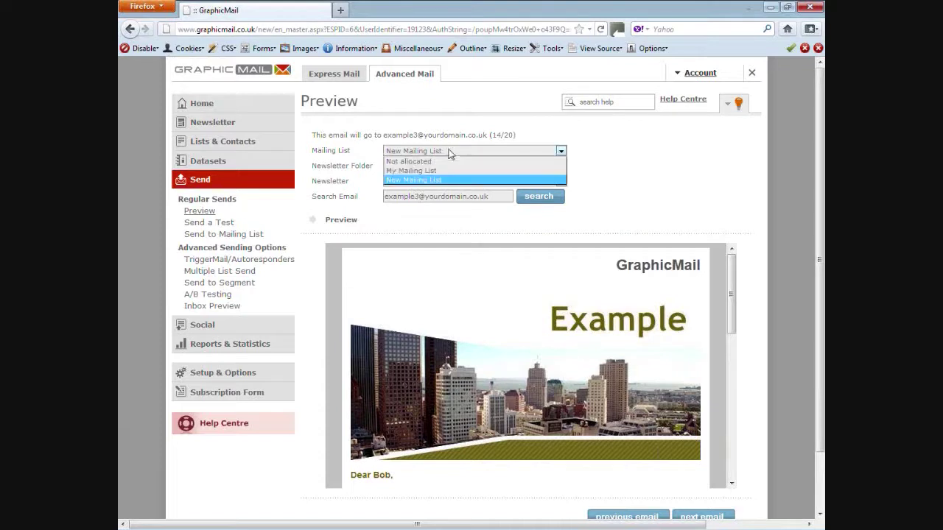
pyautogui.click(433, 170)
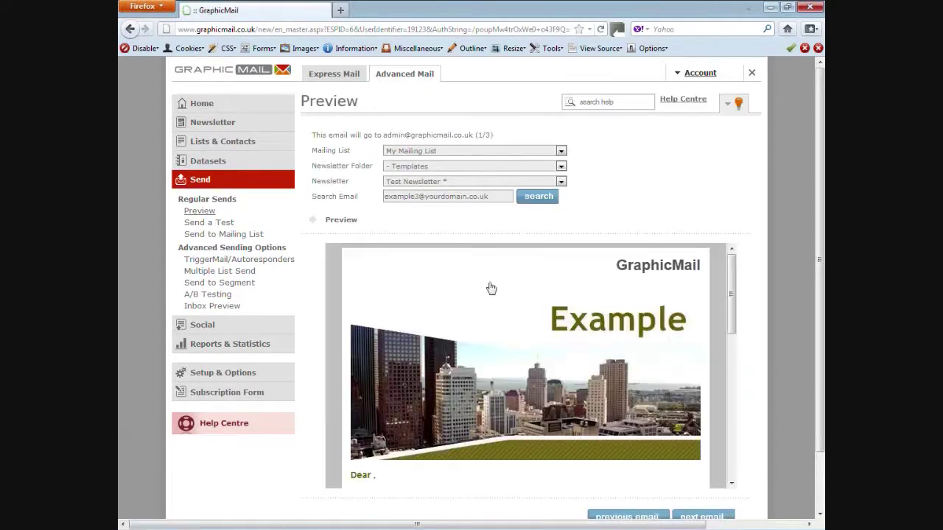
pyautogui.scroll(-2, 488, 288)
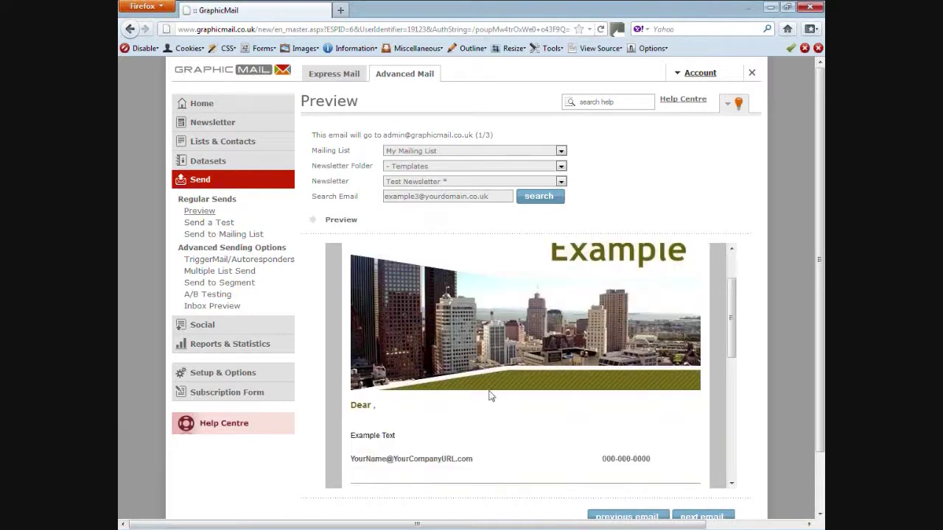
pyautogui.click(382, 409)
pyautogui.click(431, 153)
pyautogui.click(432, 180)
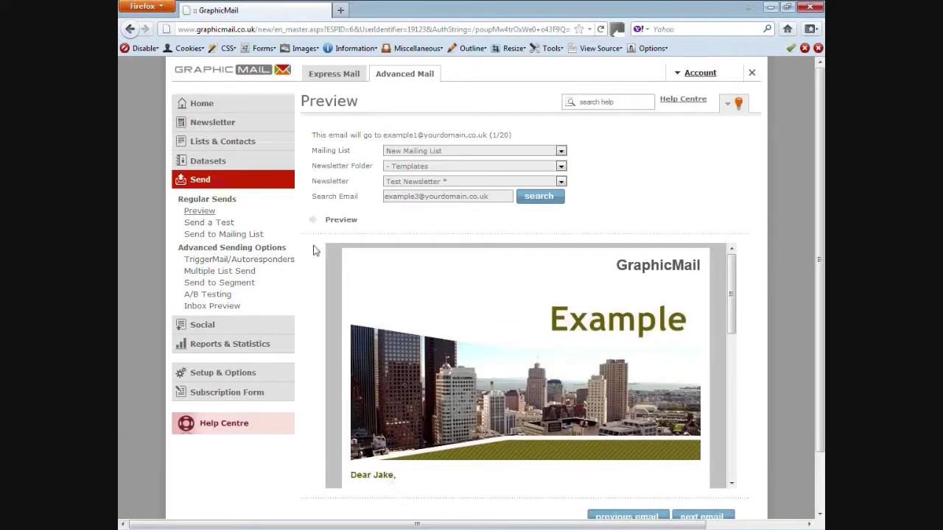
# - Open the test send form for Test Newsletter and copy the sender's email into the recipient field
pyautogui.click(230, 224)
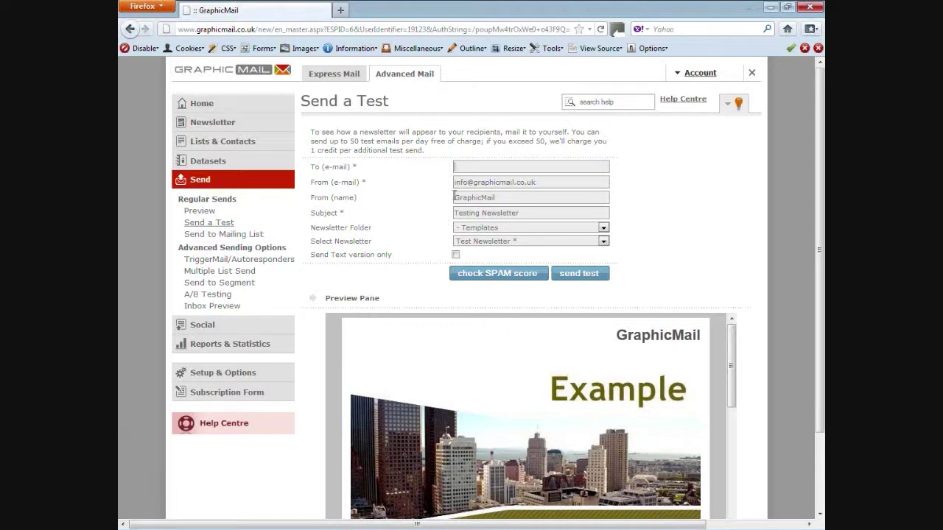
pyautogui.moveTo(560, 182); pyautogui.dragTo(440, 189)
pyautogui.hotkey('ctrl', 'c')
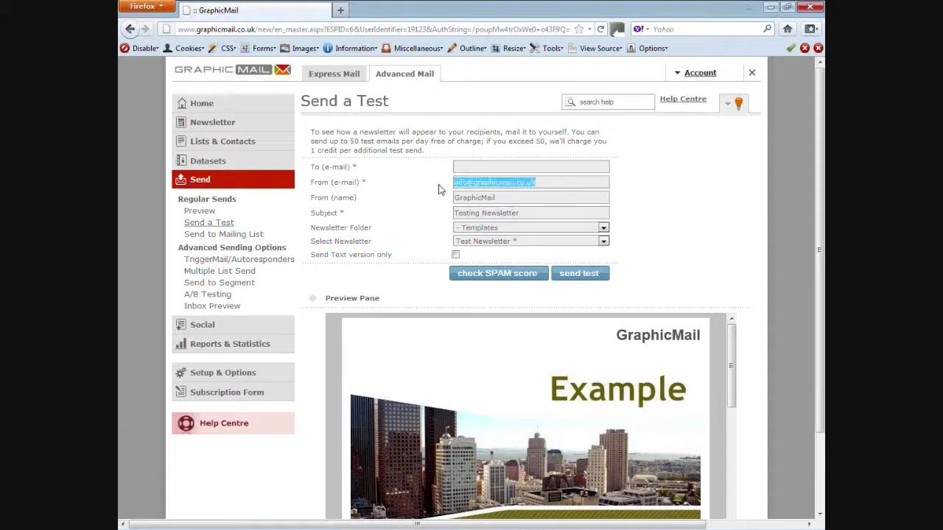
pyautogui.click(460, 167)
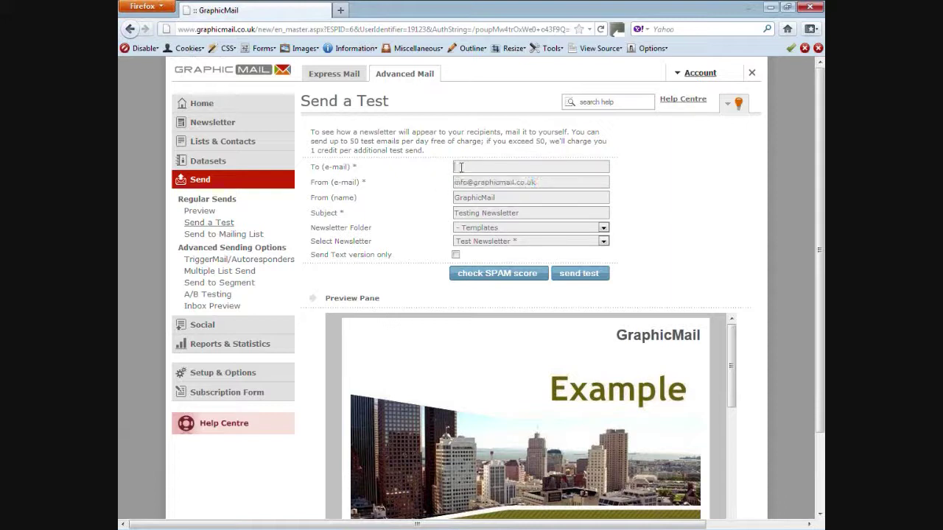
pyautogui.hotkey('ctrl', 'v')
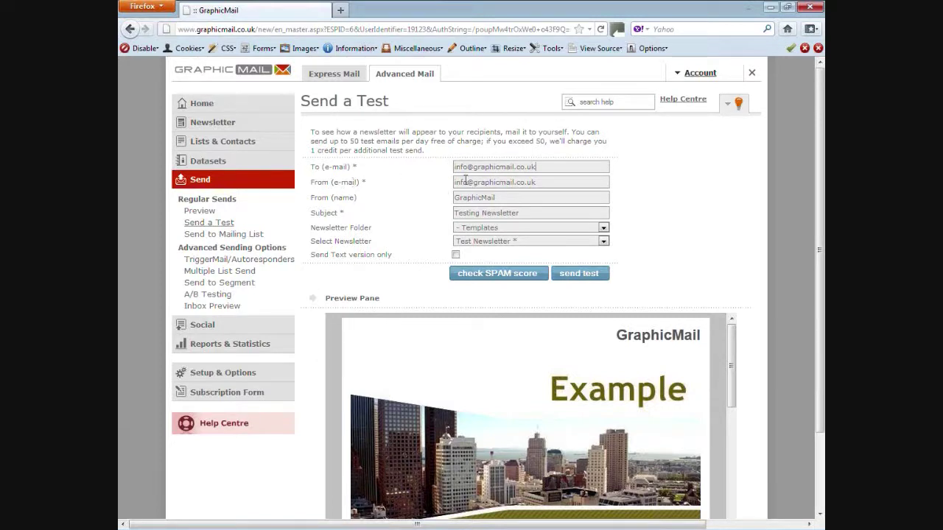
pyautogui.moveTo(487, 213); pyautogui.dragTo(436, 215)
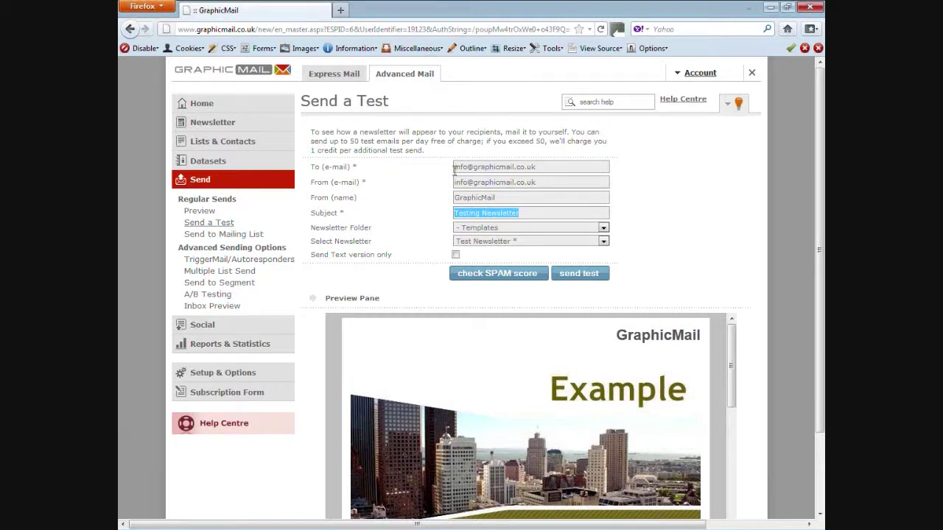
# - Request the spam score report for Test Newsletter, minimise the report window, and send the test
pyautogui.click(504, 284)
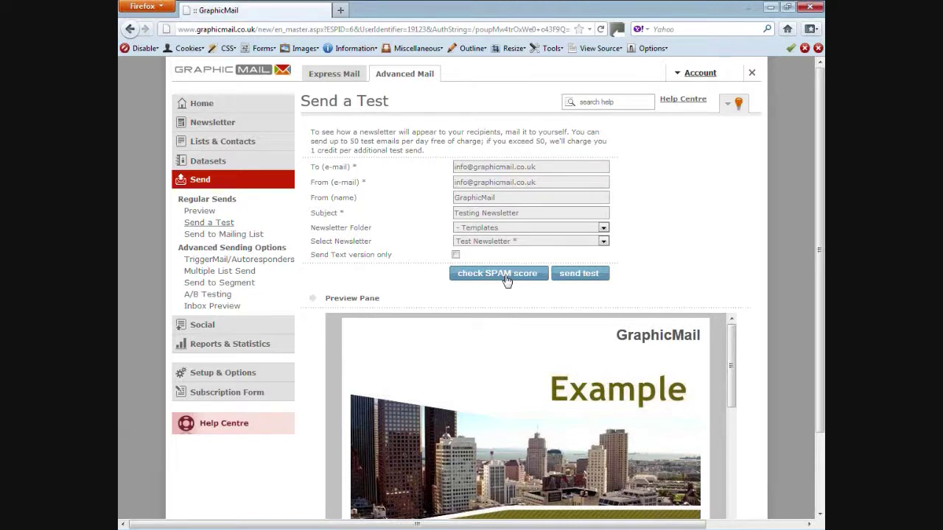
pyautogui.click(507, 282)
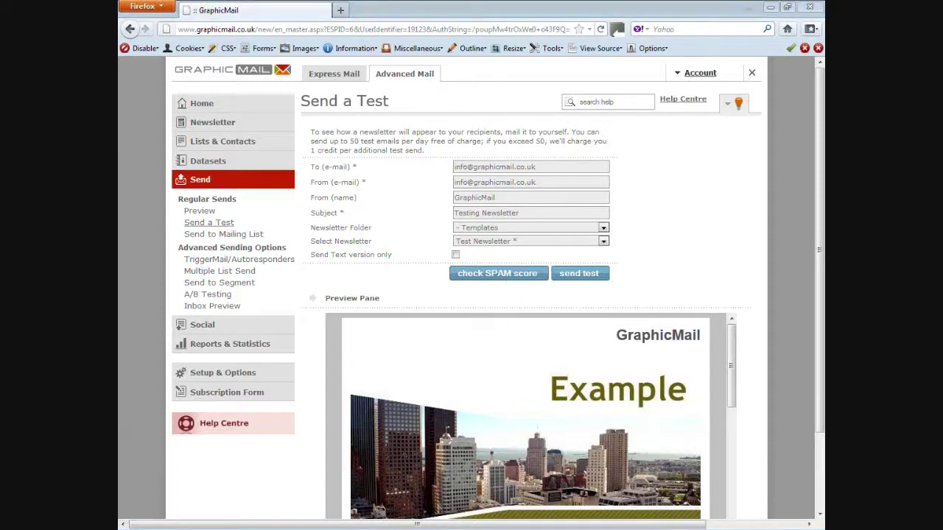
pyautogui.moveTo(368, 68); pyautogui.dragTo(483, 89)
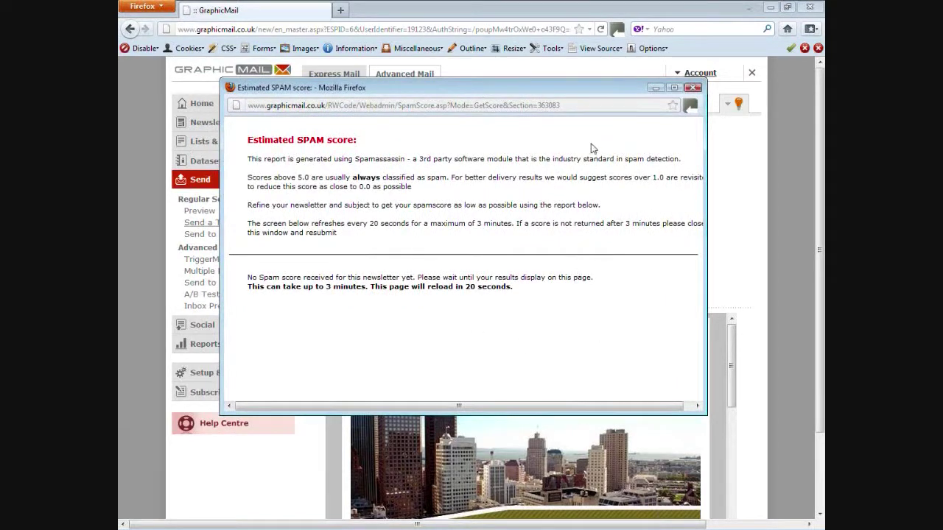
pyautogui.moveTo(513, 288); pyautogui.dragTo(449, 288)
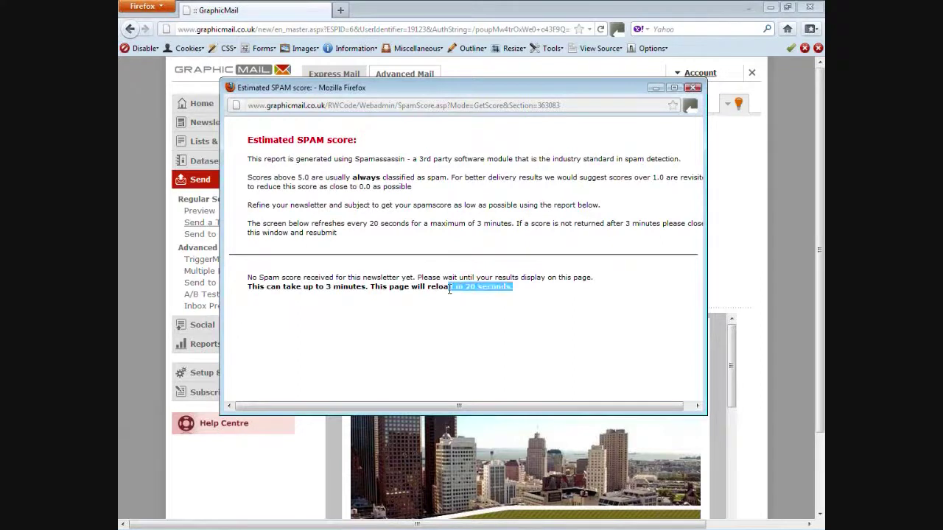
pyautogui.click(551, 304)
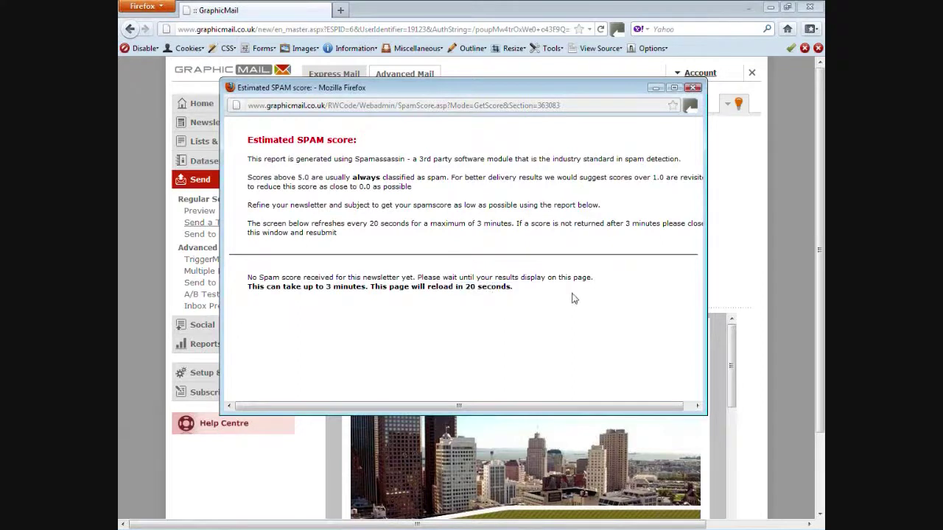
pyautogui.click(654, 89)
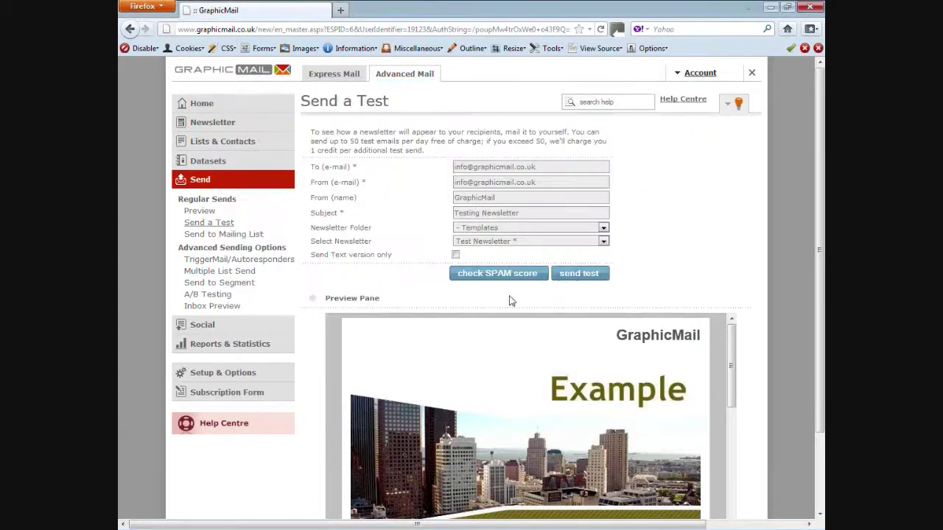
pyautogui.click(579, 274)
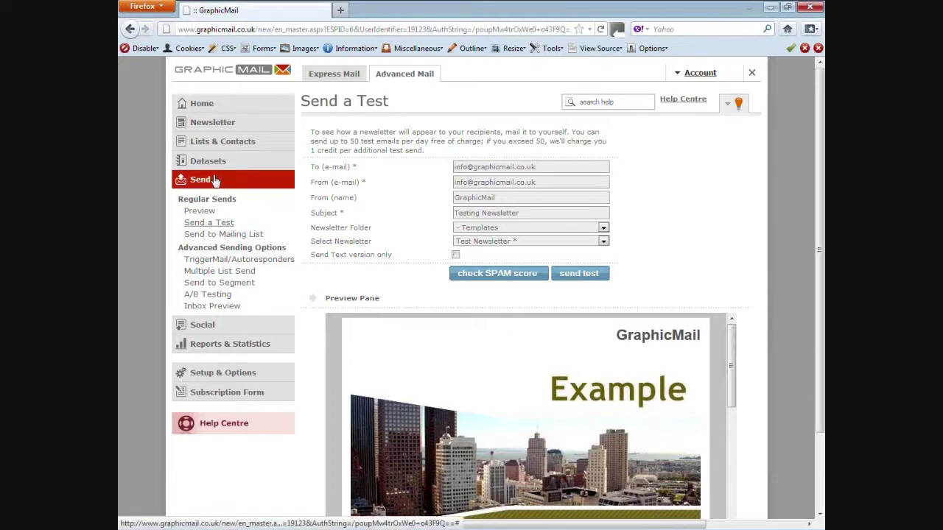
# - Set up a send of Test Newsletter to New Mailing List with the subject "Example Subject Line"
pyautogui.click(259, 234)
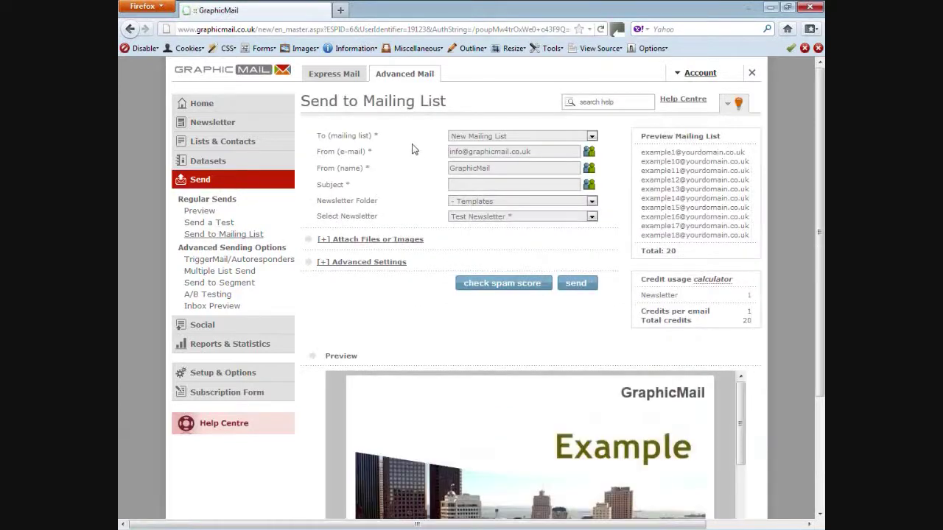
pyautogui.click(506, 139)
pyautogui.click(508, 147)
pyautogui.moveTo(532, 153); pyautogui.dragTo(425, 150)
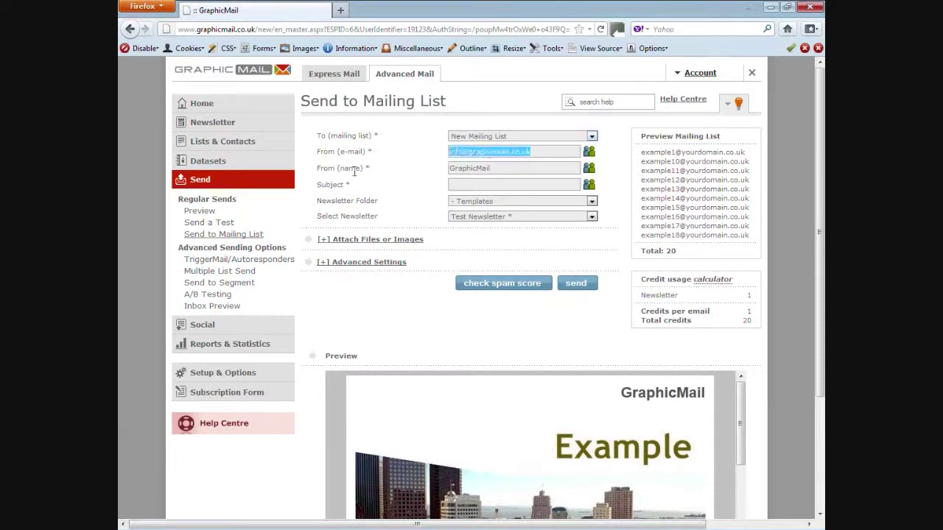
pyautogui.press('Tab')
pyautogui.click(478, 183)
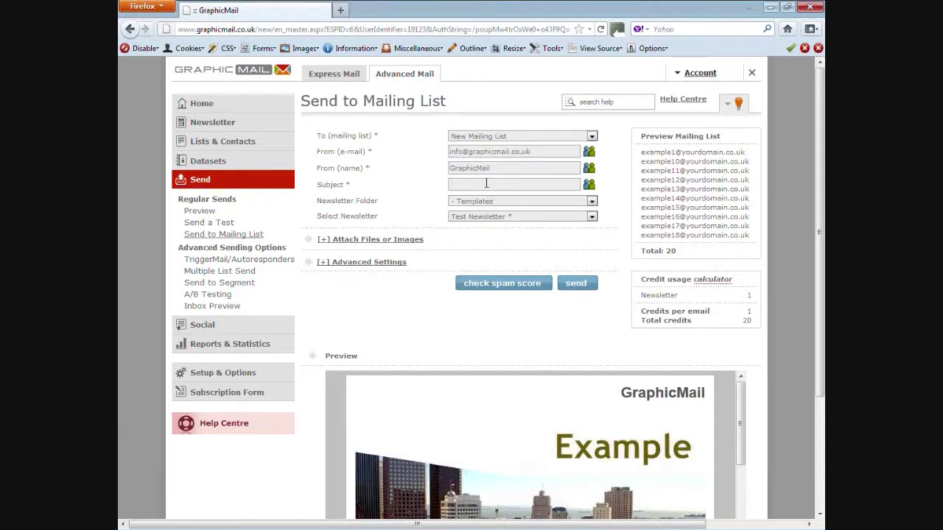
pyautogui.write('Example Subject Line')
pyautogui.moveTo(640, 154); pyautogui.dragTo(747, 201)
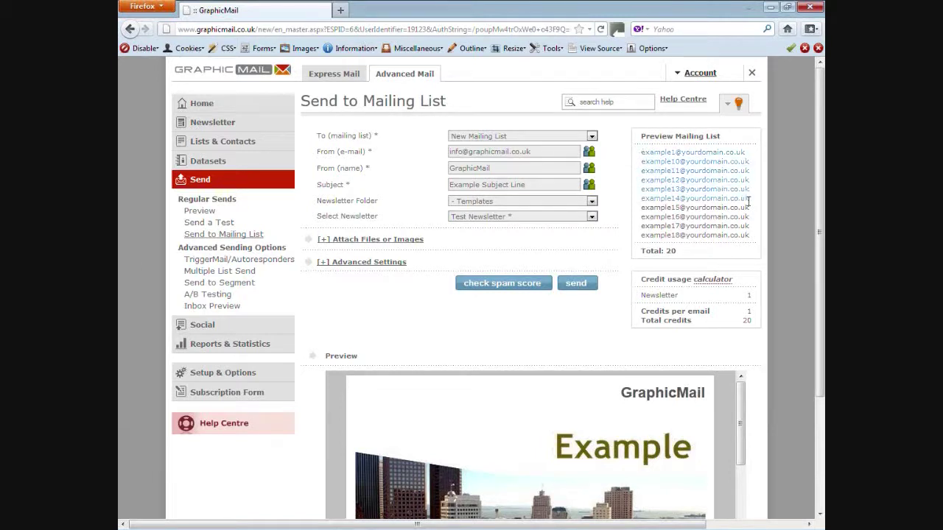
pyautogui.click(743, 197)
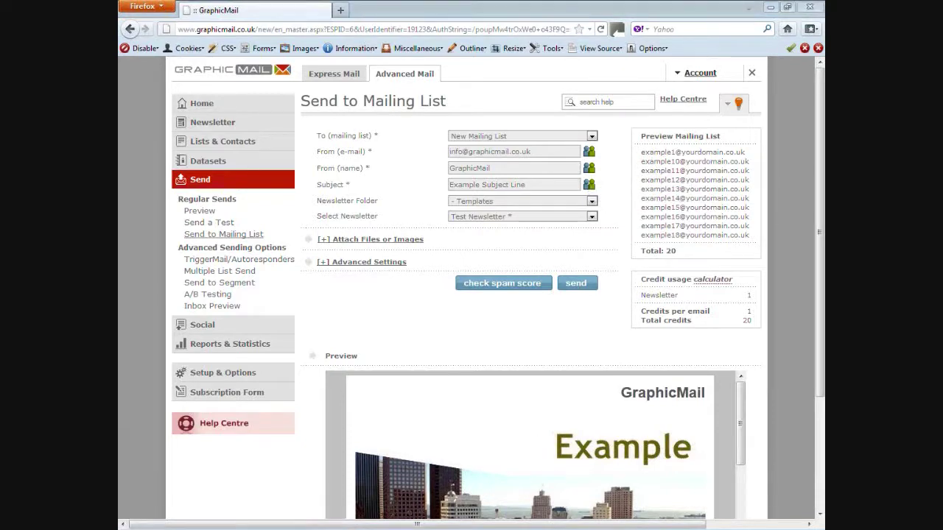
# - Copy the First Name code of the Contacts dataset from the subject's personalisation options and close the window
pyautogui.moveTo(120, 50); pyautogui.dragTo(356, 50)
pyautogui.moveTo(524, 151); pyautogui.dragTo(604, 151)
pyautogui.moveTo(347, 206); pyautogui.dragTo(453, 211)
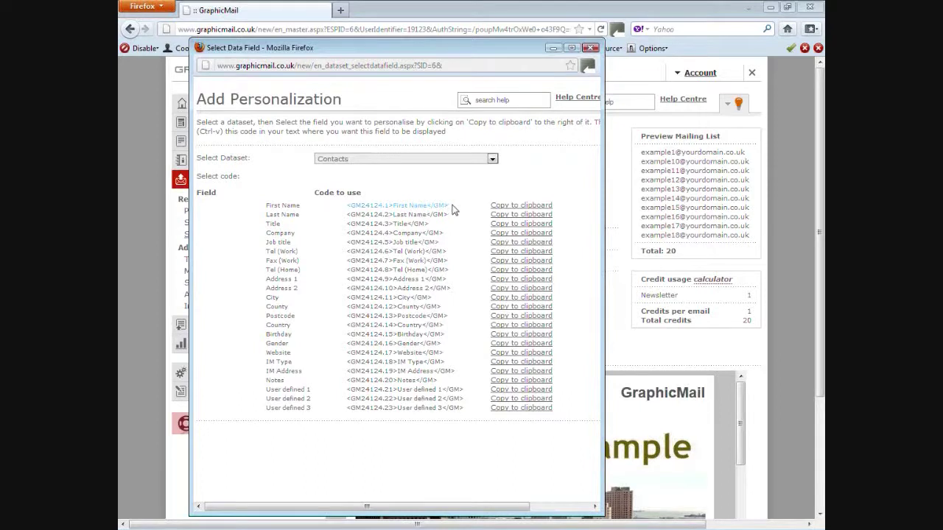
pyautogui.rightClick(451, 208)
pyautogui.click(467, 215)
pyautogui.click(590, 48)
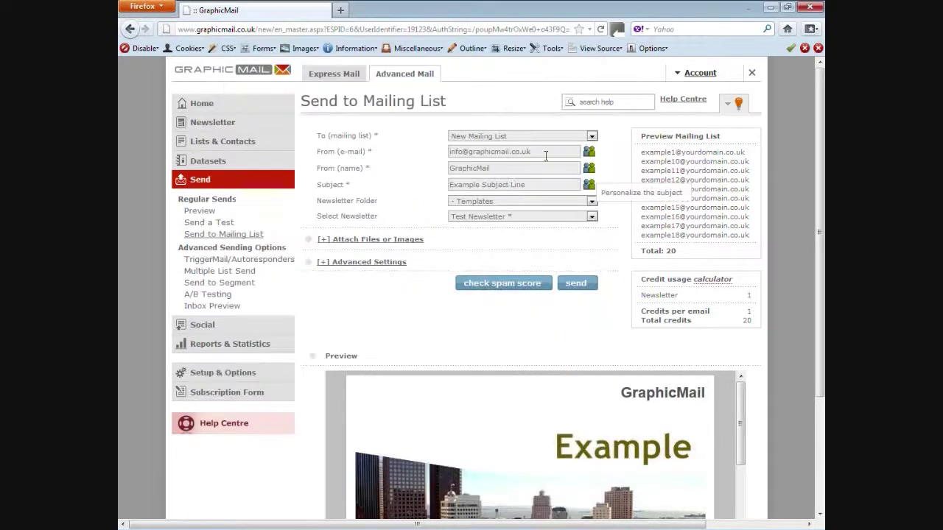
# - Insert "Hi" and the copied First Name code before "Example Subject Line" in the subject
pyautogui.click(450, 184)
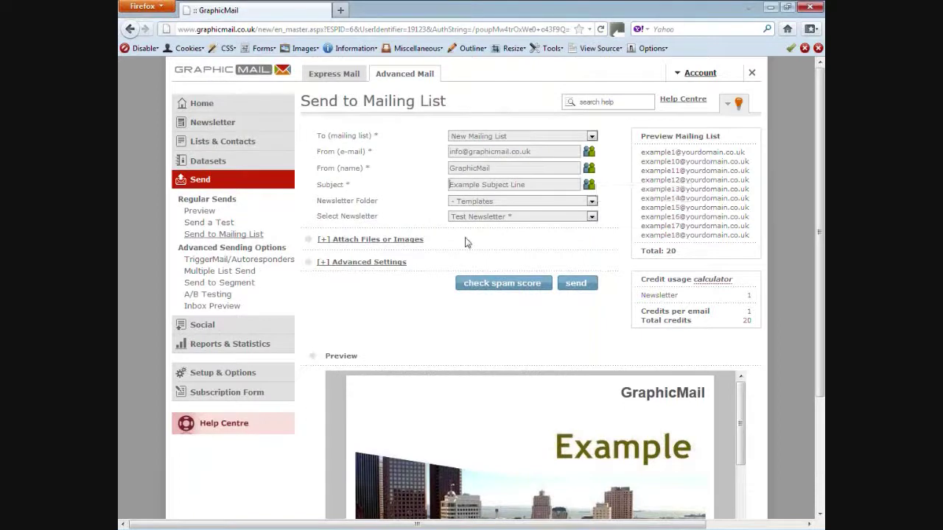
pyautogui.write('Hi')
pyautogui.hotkey('ctrl', 'v')
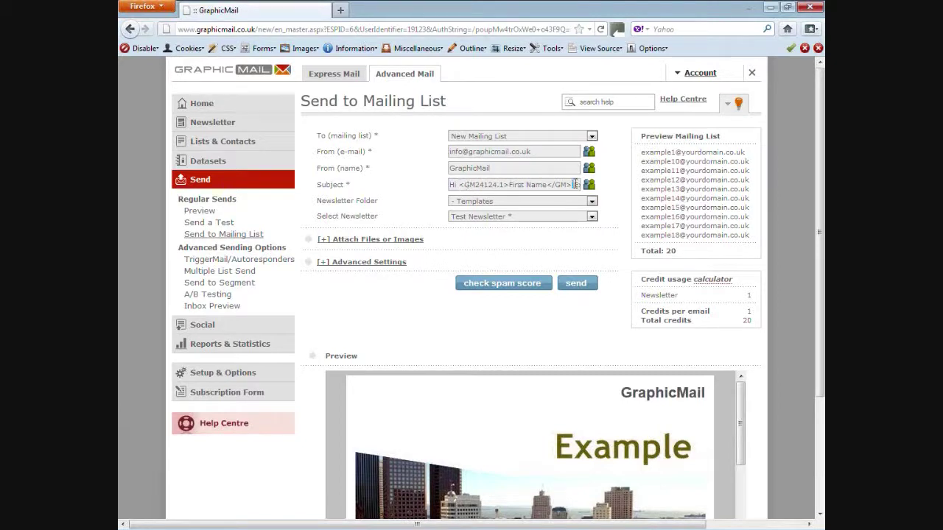
pyautogui.moveTo(575, 184); pyautogui.dragTo(592, 189)
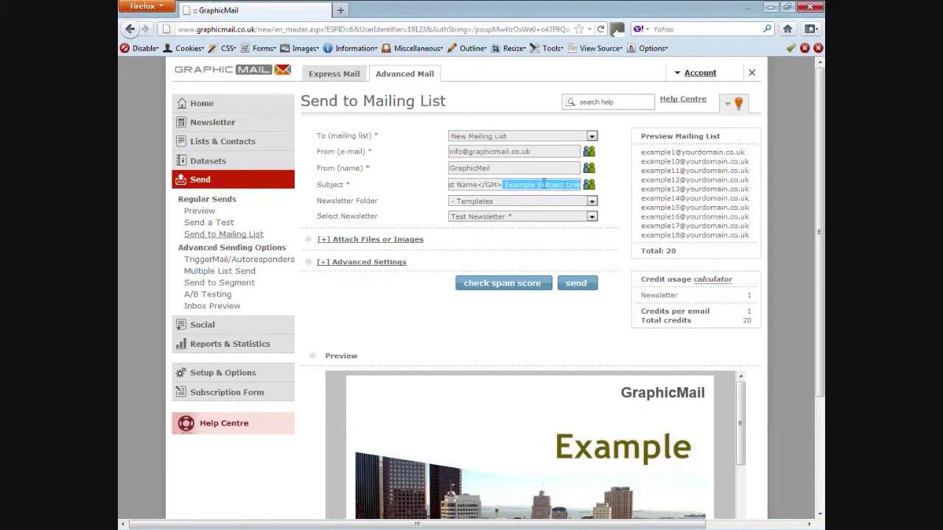
pyautogui.click(589, 236)
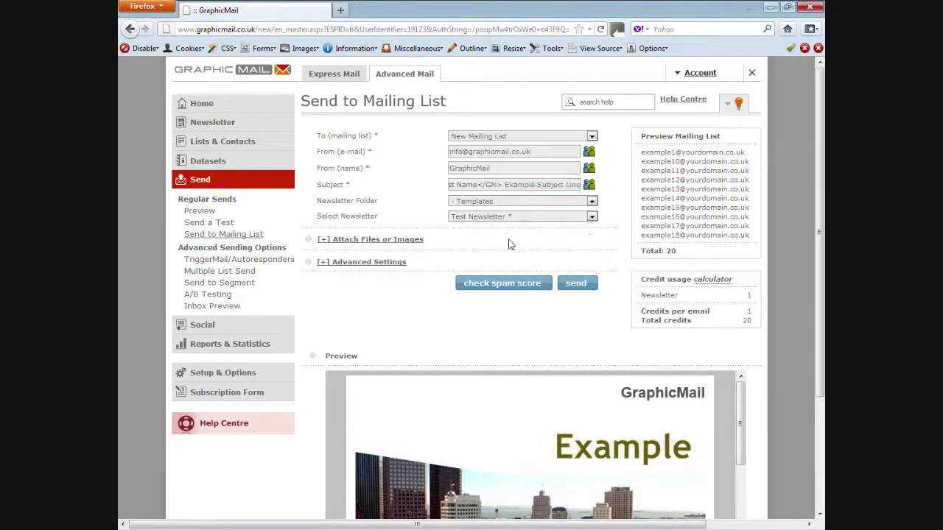
# - Enable embedded images for the send and check the effect on credits per email
pyautogui.click(328, 242)
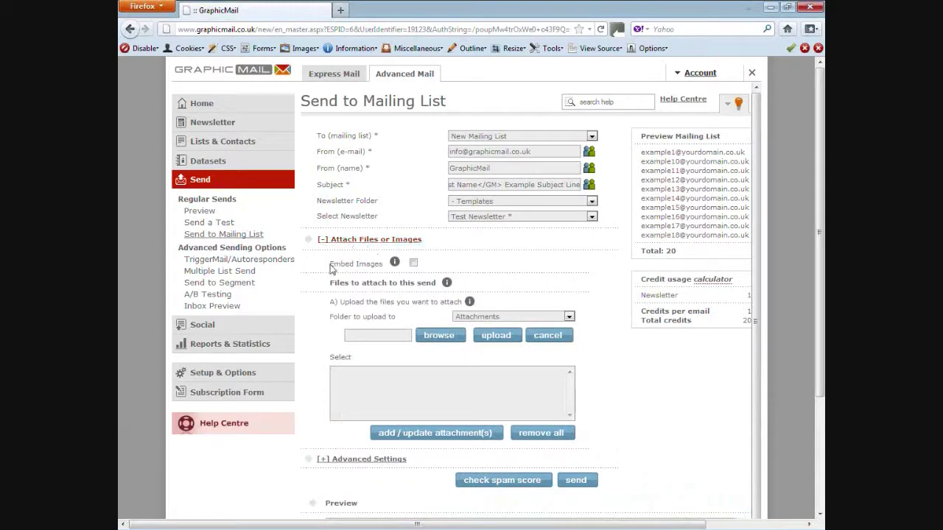
pyautogui.click(413, 262)
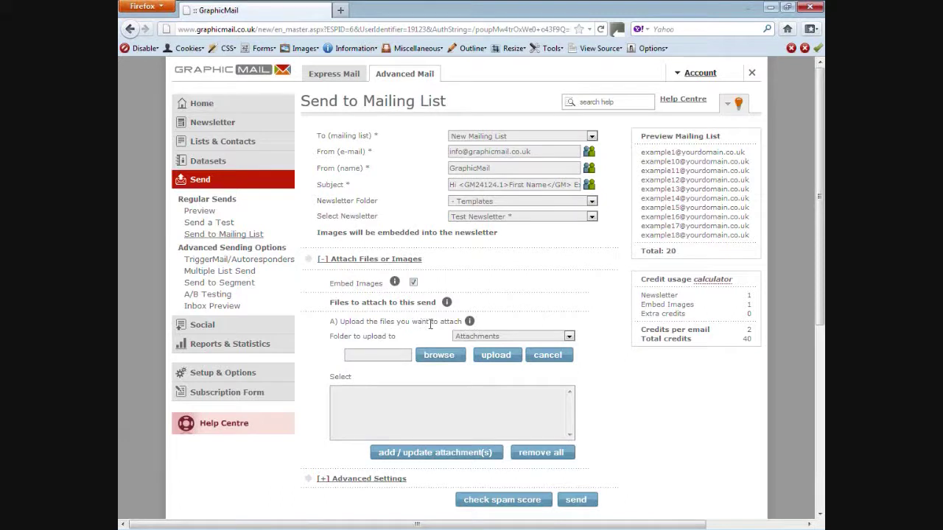
pyautogui.scroll(-2, 430, 319)
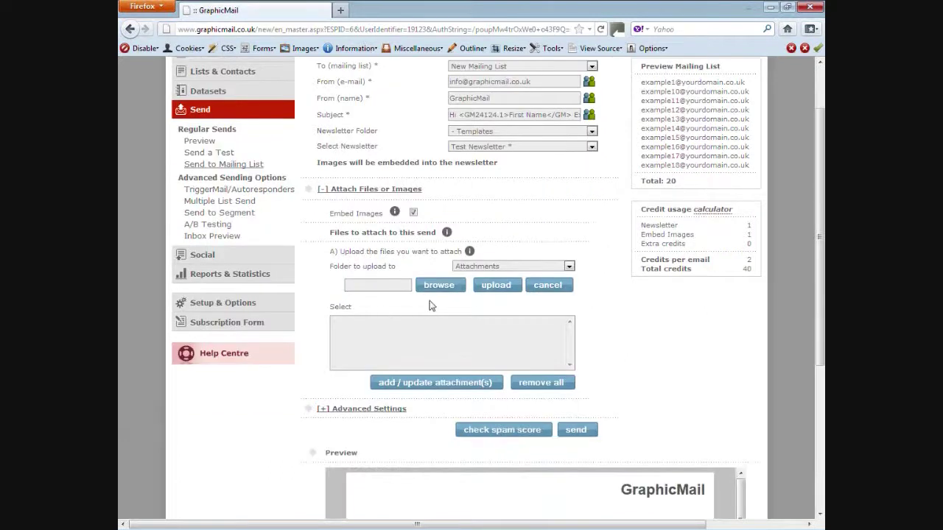
pyautogui.moveTo(469, 253)
pyautogui.moveTo(643, 261); pyautogui.dragTo(761, 264)
pyautogui.click(330, 190)
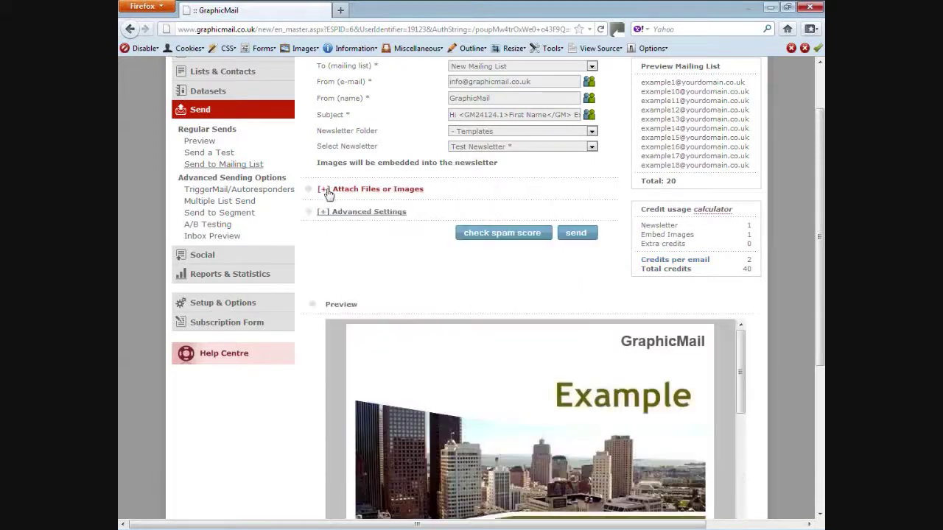
# - Review the preview recipients in the send confirmation and cancel the send
pyautogui.click(574, 234)
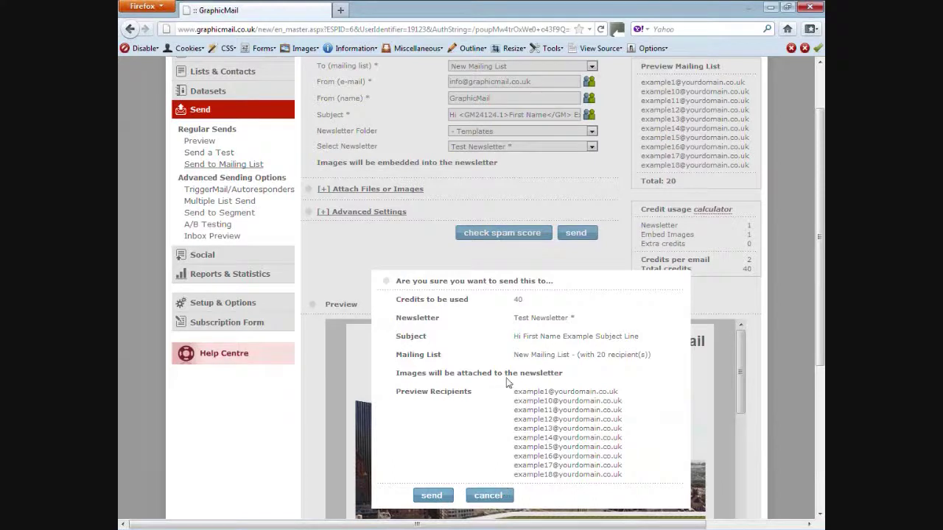
pyautogui.moveTo(514, 391); pyautogui.dragTo(622, 475)
pyautogui.click(595, 388)
pyautogui.click(489, 497)
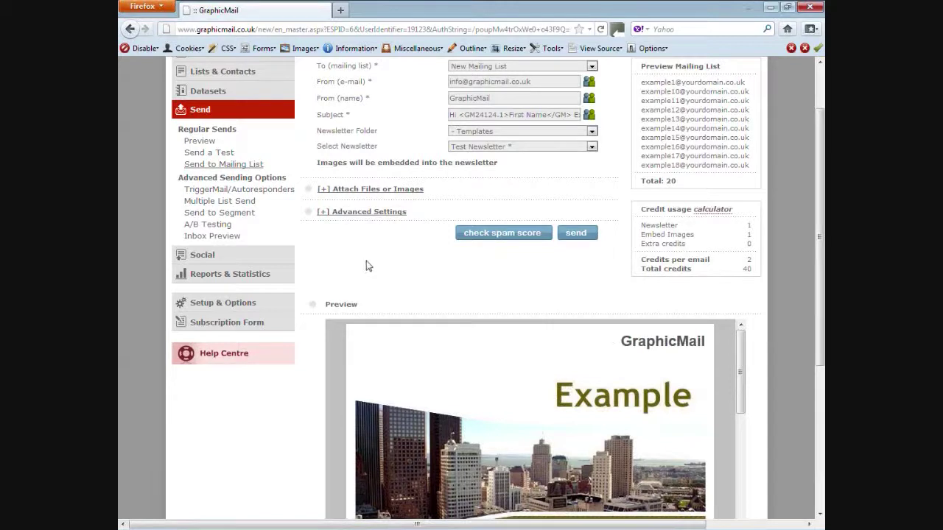
# - Open the statistics by send and show the detailed report for the Test Newsletter sent to My Mailing List
pyautogui.click(278, 275)
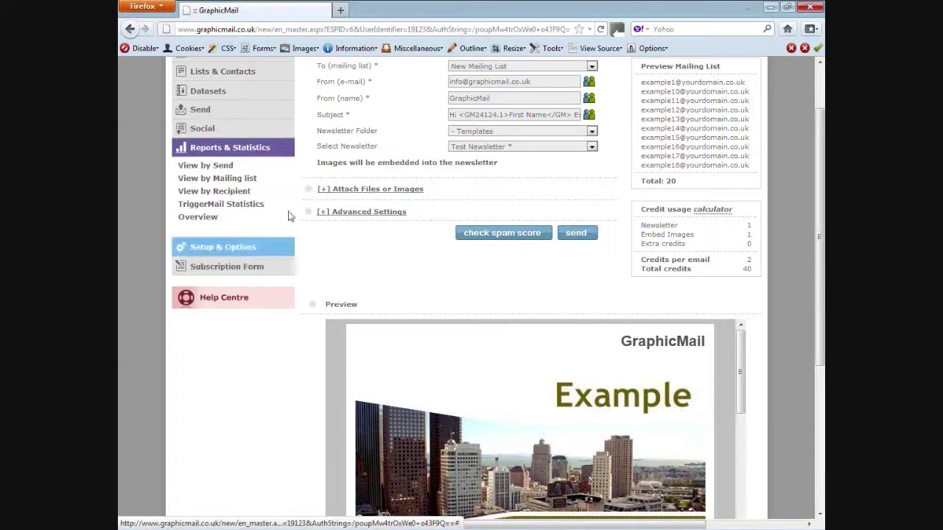
pyautogui.click(203, 168)
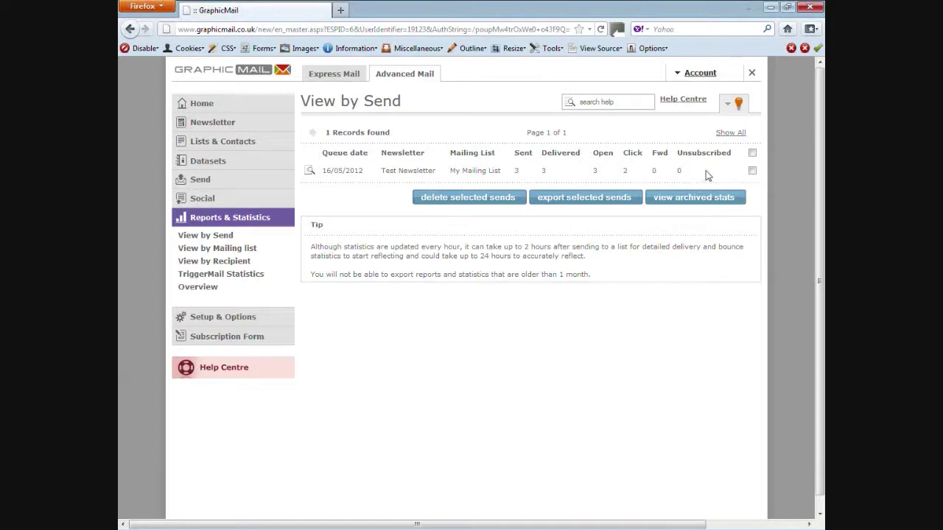
pyautogui.click(309, 174)
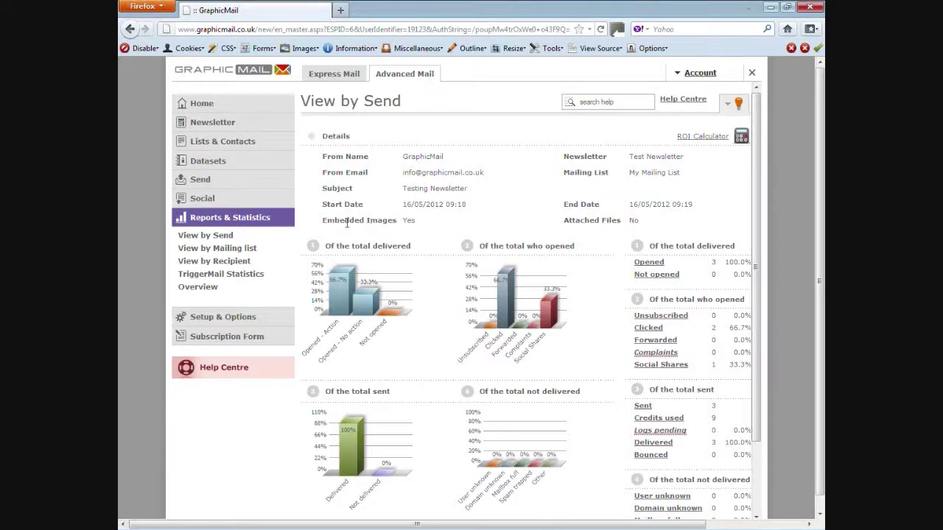
# - Examine the send's embedded images and attached files details and its statistics, and list the addresses that opened it
pyautogui.moveTo(418, 226); pyautogui.dragTo(325, 221)
pyautogui.click(672, 222)
pyautogui.scroll(-2, 600, 223)
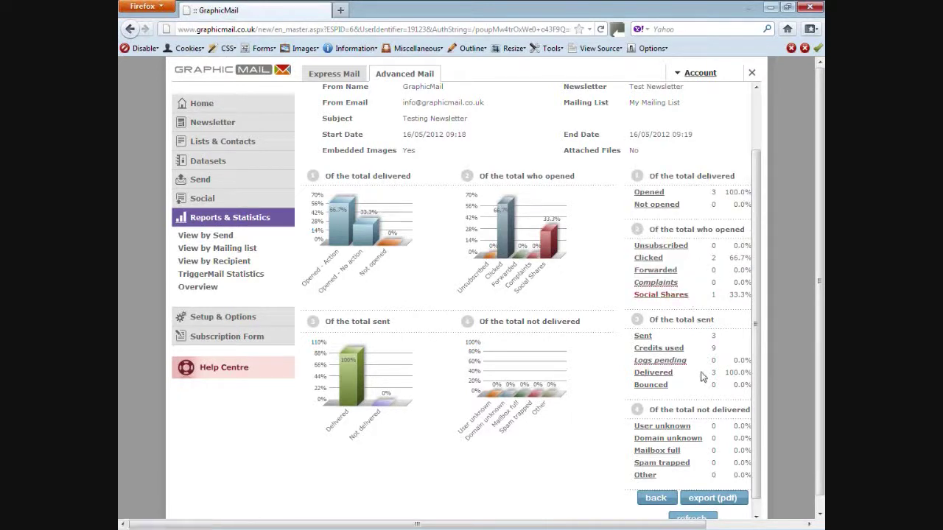
pyautogui.scroll(2, 714, 316)
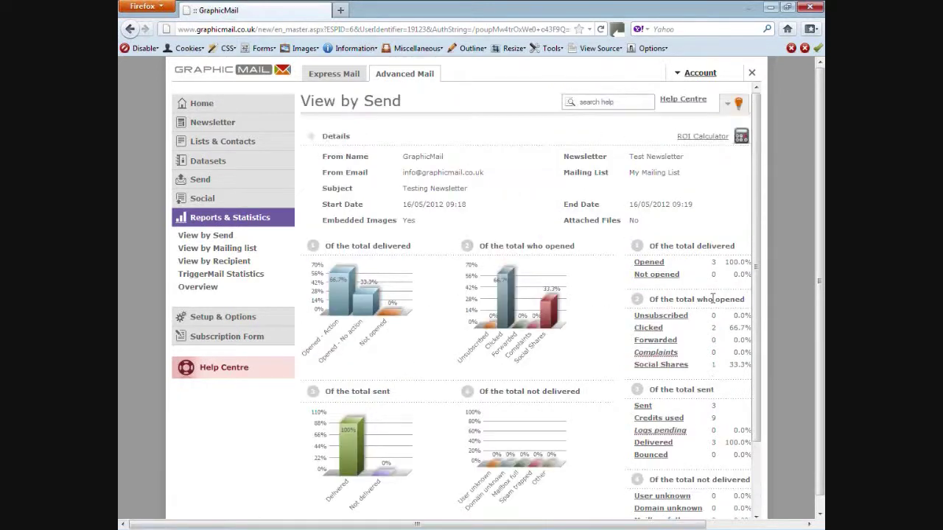
pyautogui.click(657, 264)
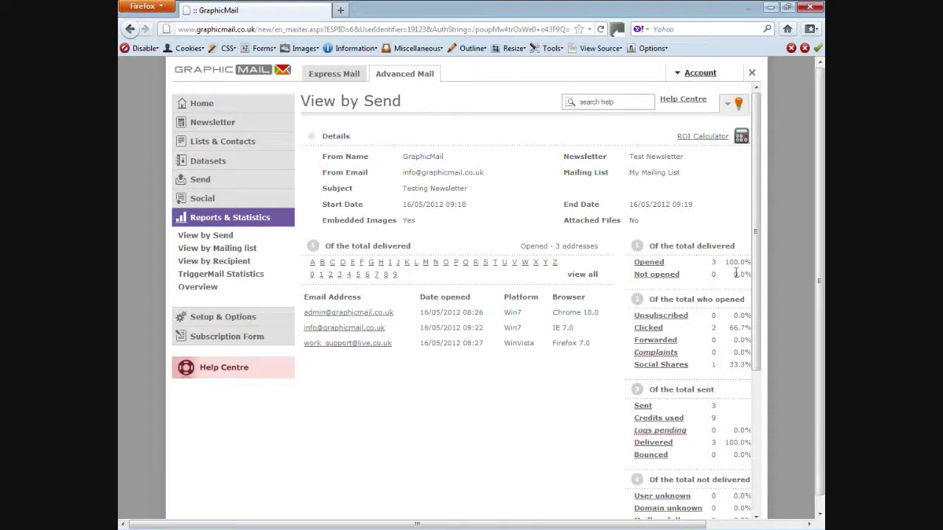
pyautogui.scroll(-3, 688, 294)
pyautogui.scroll(-2, 688, 295)
pyautogui.scroll(4, 685, 287)
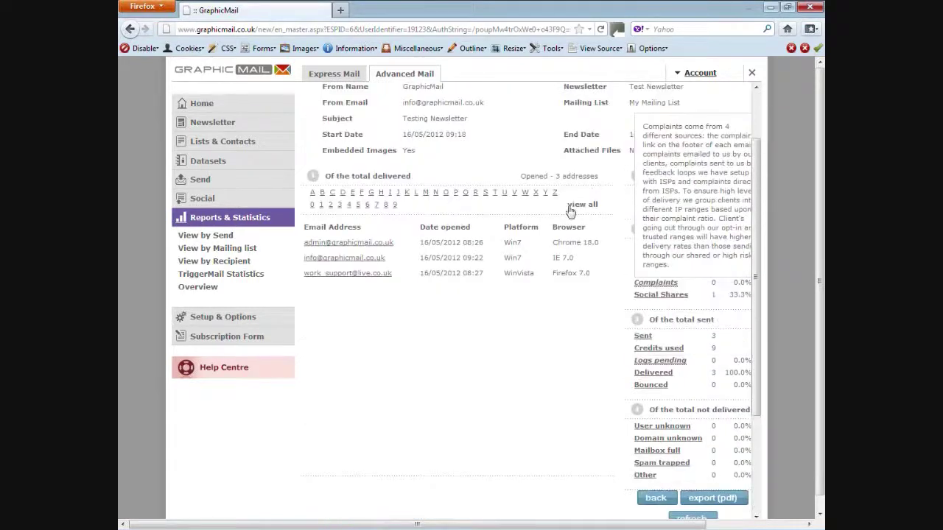
pyautogui.click(650, 257)
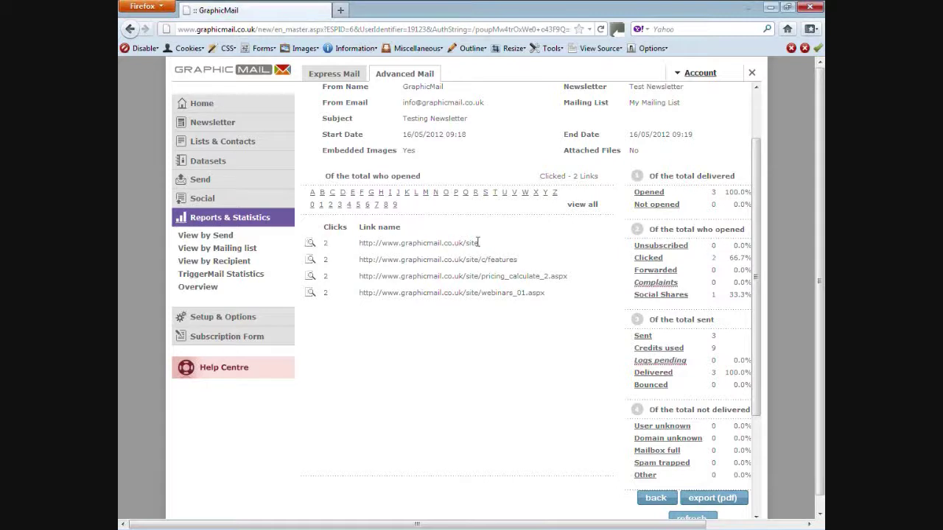
pyautogui.click(310, 247)
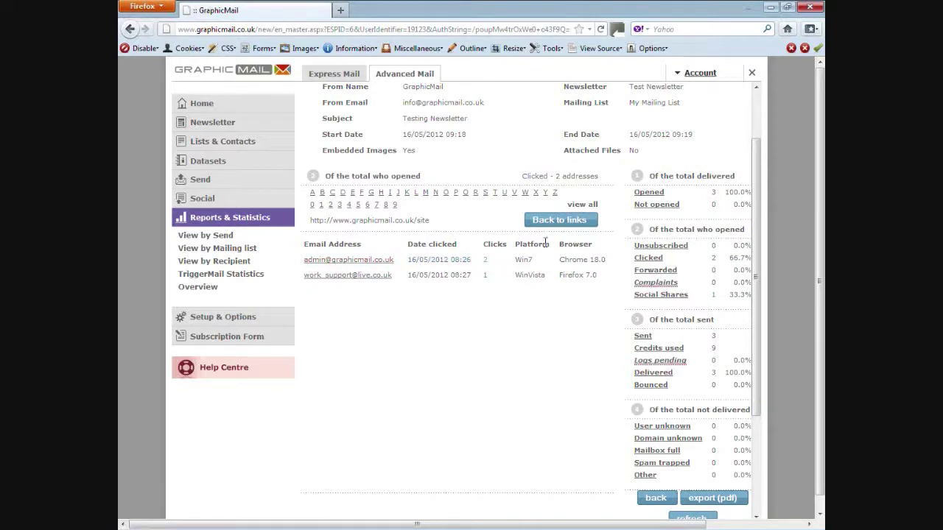
pyautogui.click(497, 260)
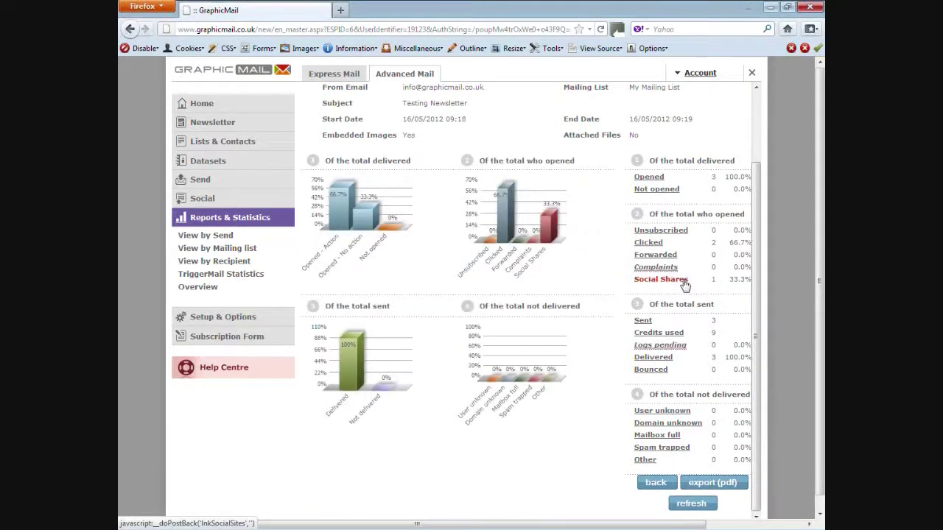
# - Show which addresses shared the newsletter on Facebook in the send's social shares, and return to the home page
pyautogui.click(683, 280)
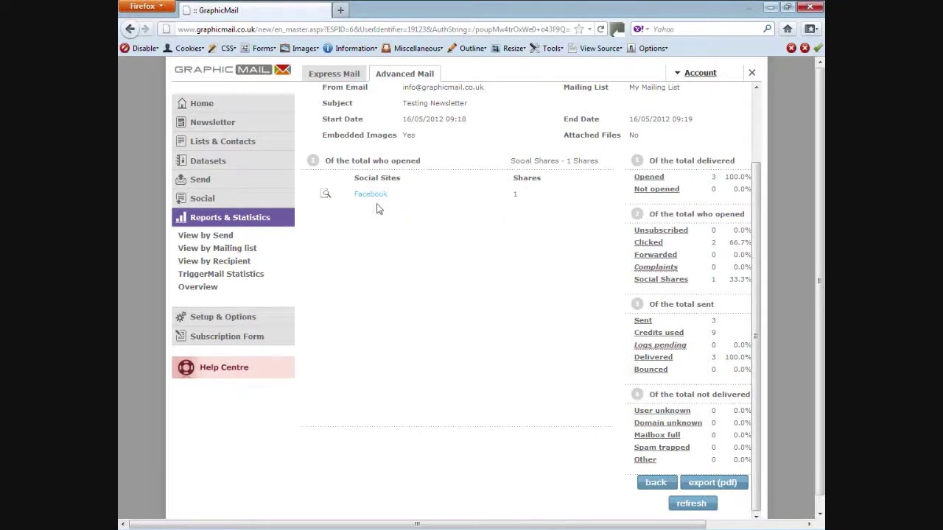
pyautogui.click(325, 196)
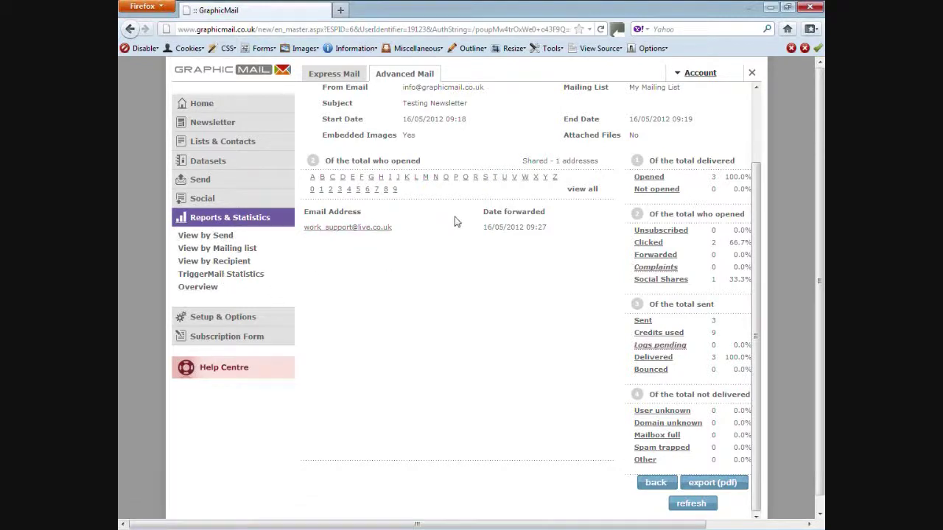
pyautogui.click(218, 107)
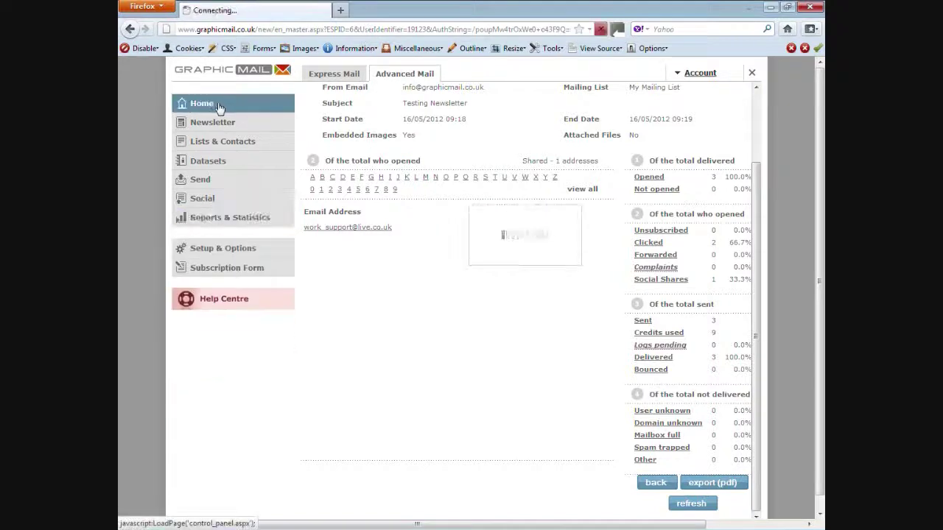